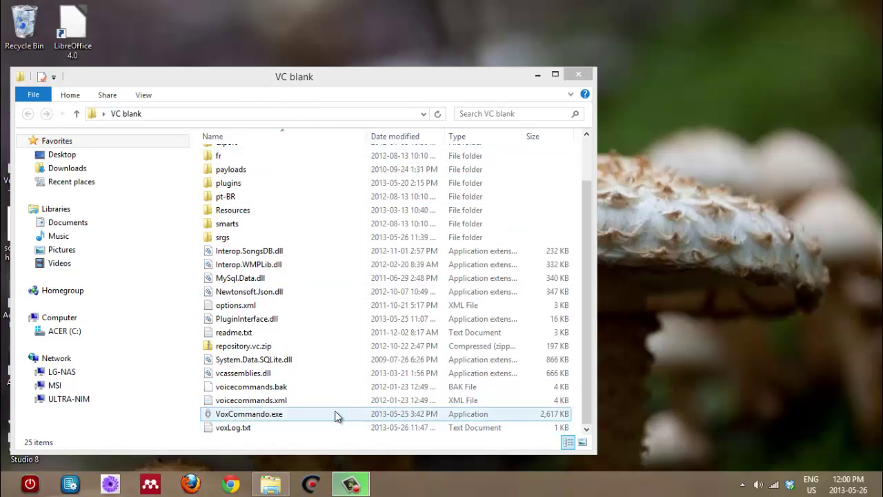
Launch VoxCommando.exe from the VC blank folder and turn its speech listening mode off
{"action": "left_click", "coordinate": [306, 415]}
{"action": "double_click", "coordinate": [268, 418]}
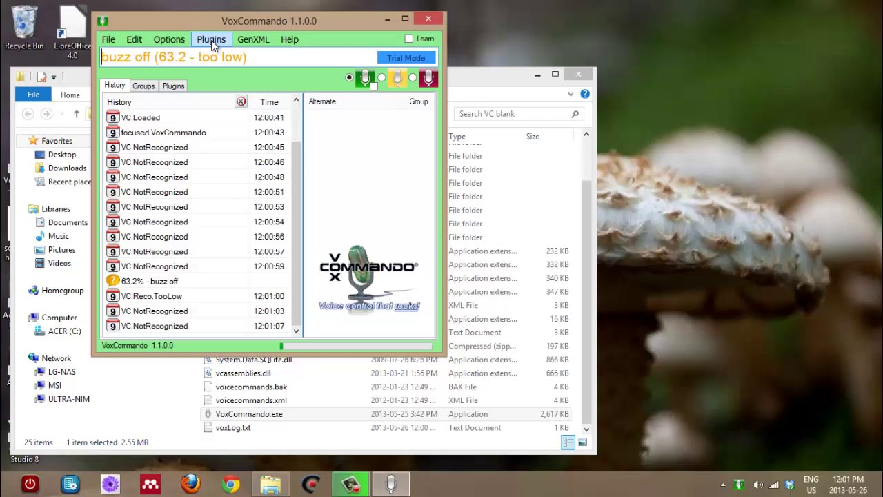
{"action": "left_click", "coordinate": [412, 79]}
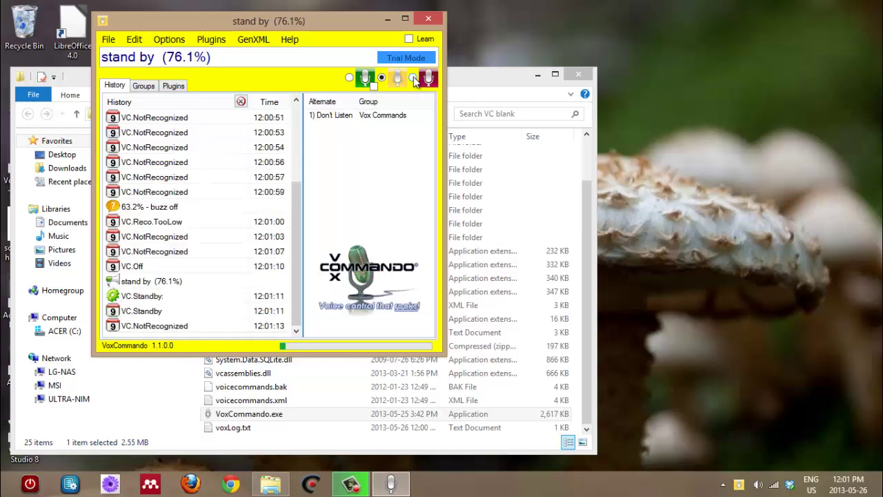
{"action": "left_click", "coordinate": [413, 76]}
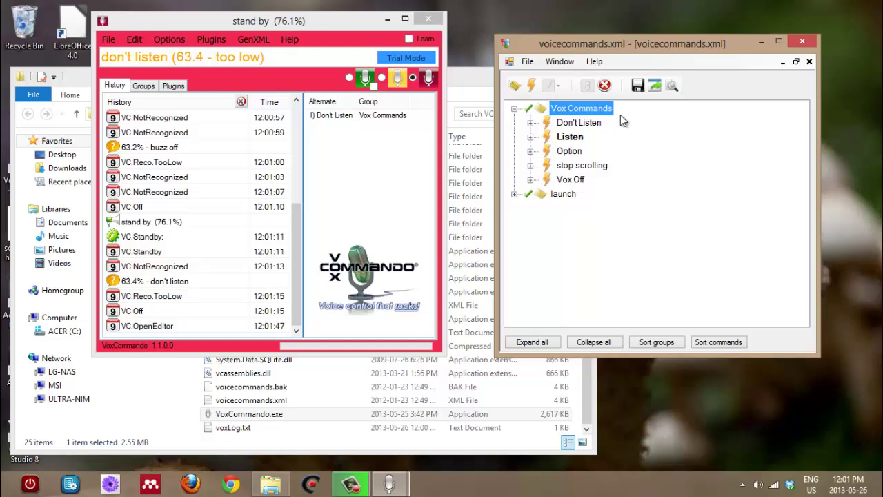
Examine the launch group's voice commands, including the action and the phrase of the open google command
{"action": "mouse_move", "coordinate": [567, 204]}
{"action": "left_click", "coordinate": [515, 196]}
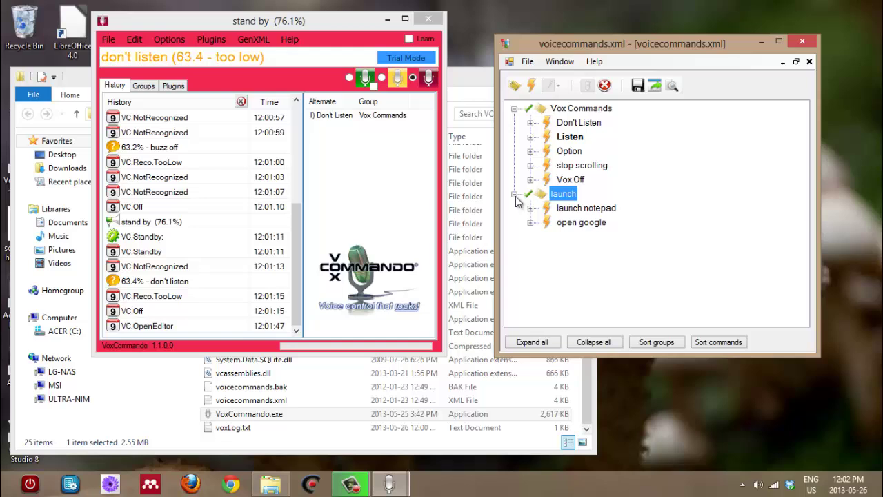
{"action": "mouse_move", "coordinate": [582, 229]}
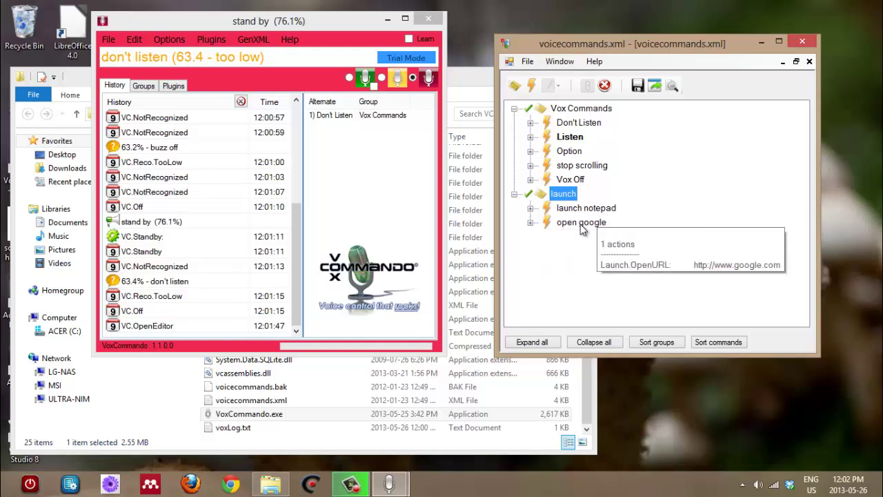
{"action": "left_click", "coordinate": [531, 224]}
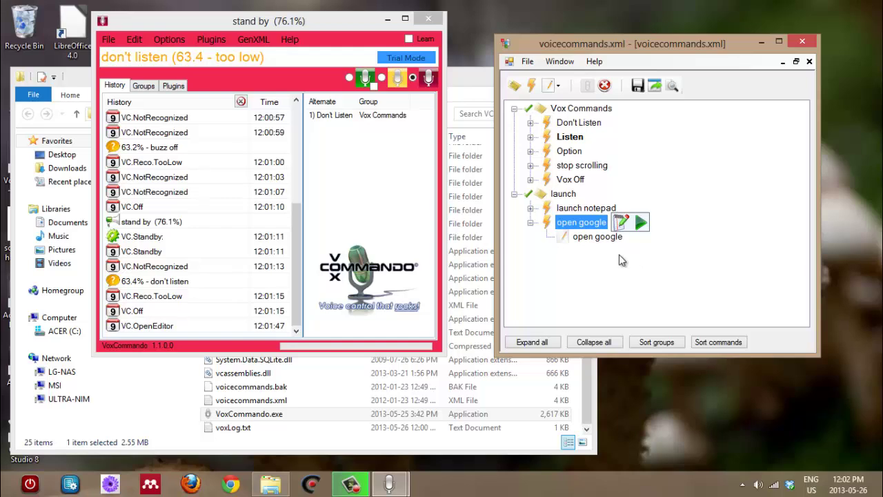
{"action": "key", "text": "Up"}
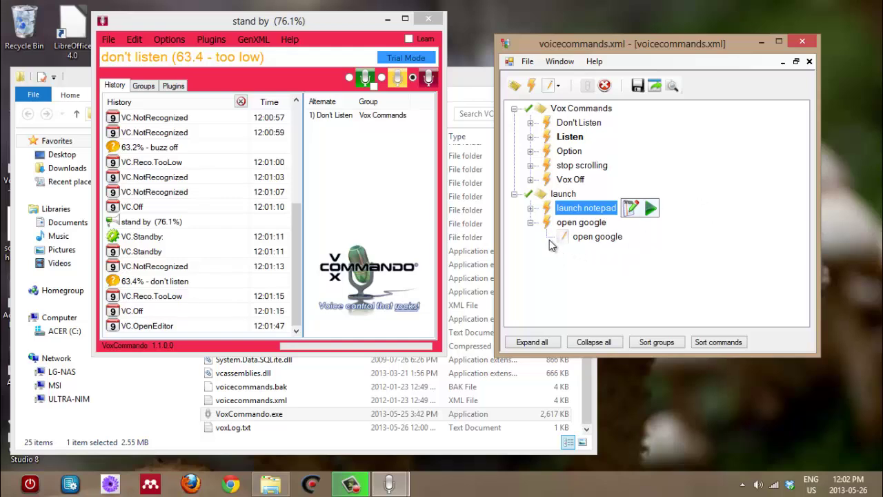
{"action": "mouse_move", "coordinate": [563, 227]}
{"action": "left_click", "coordinate": [610, 237]}
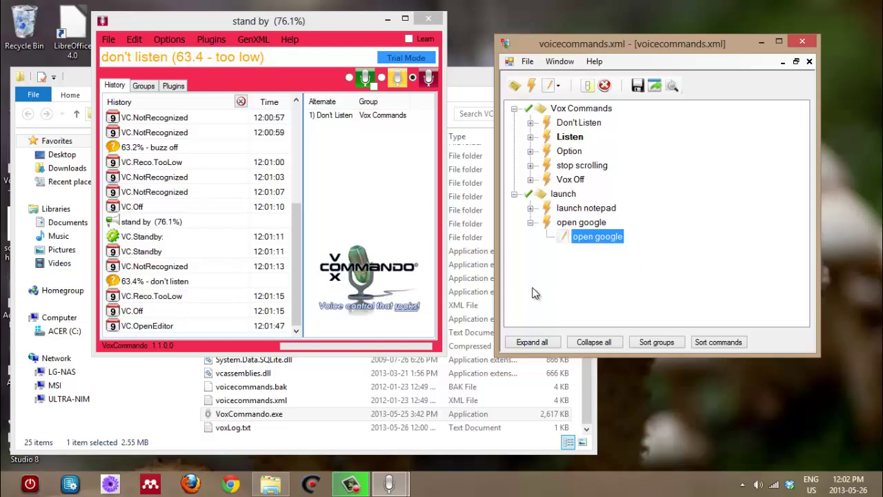
Add a new command named "open email" to the launch group
{"action": "mouse_move", "coordinate": [579, 148]}
{"action": "left_click", "coordinate": [563, 195]}
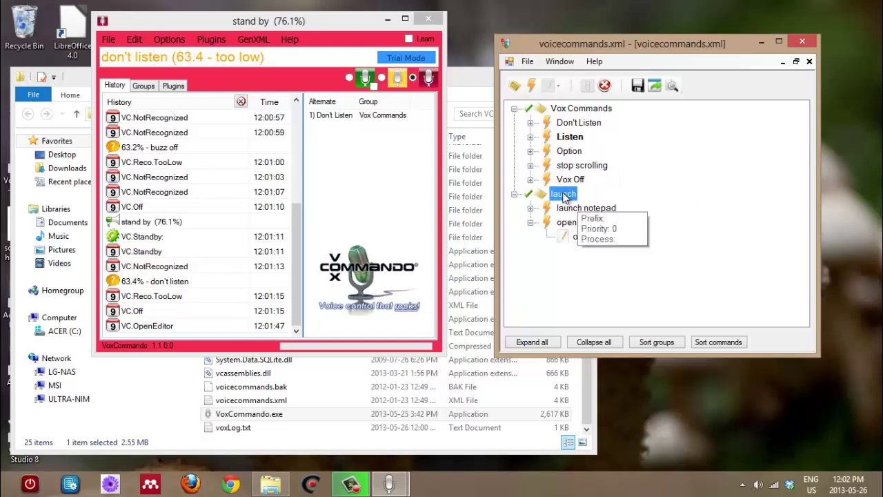
{"action": "left_click", "coordinate": [532, 86]}
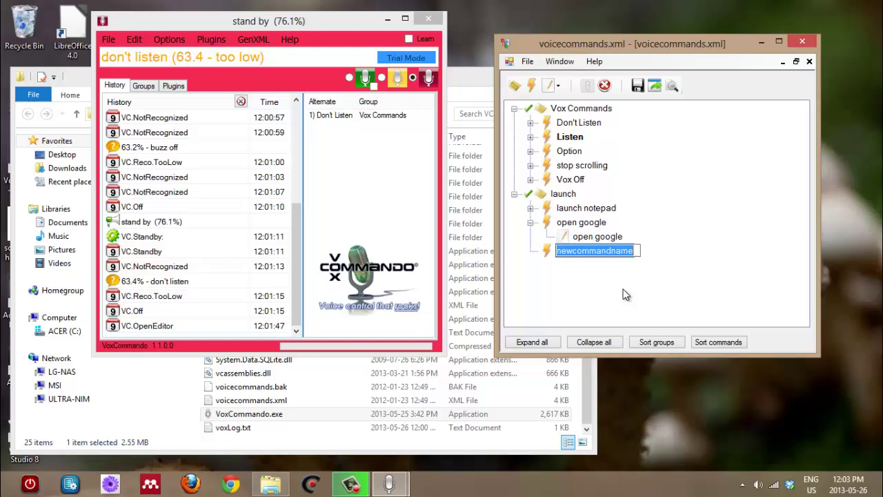
{"action": "type", "text": "open email"}
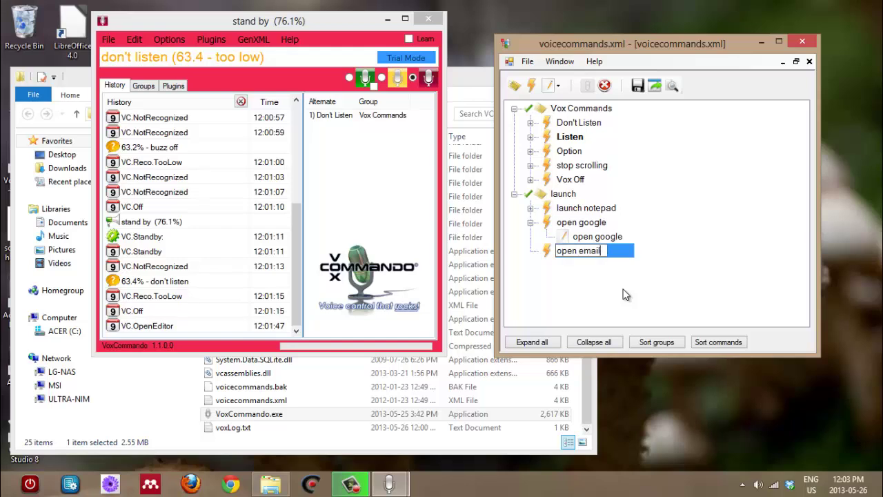
{"action": "left_click", "coordinate": [550, 254]}
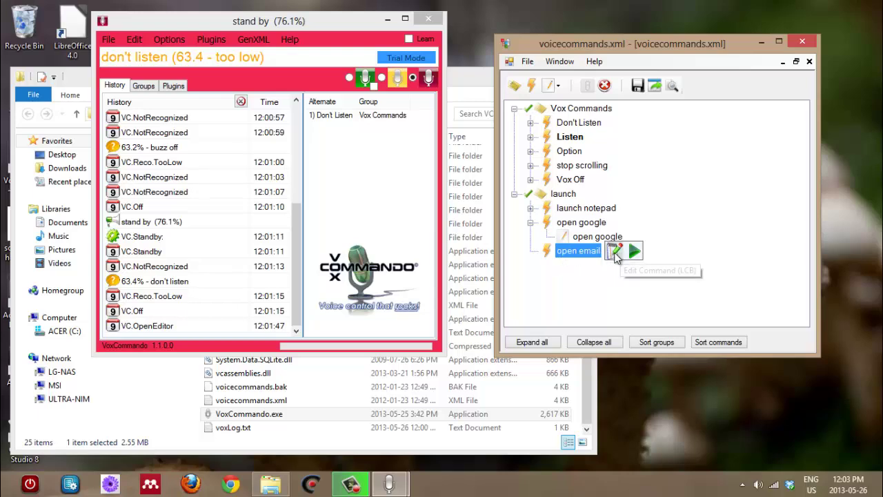
Open the open email command in the Logical Command Builder, add an empty action and open the action selection tree for it
{"action": "left_click", "coordinate": [614, 253]}
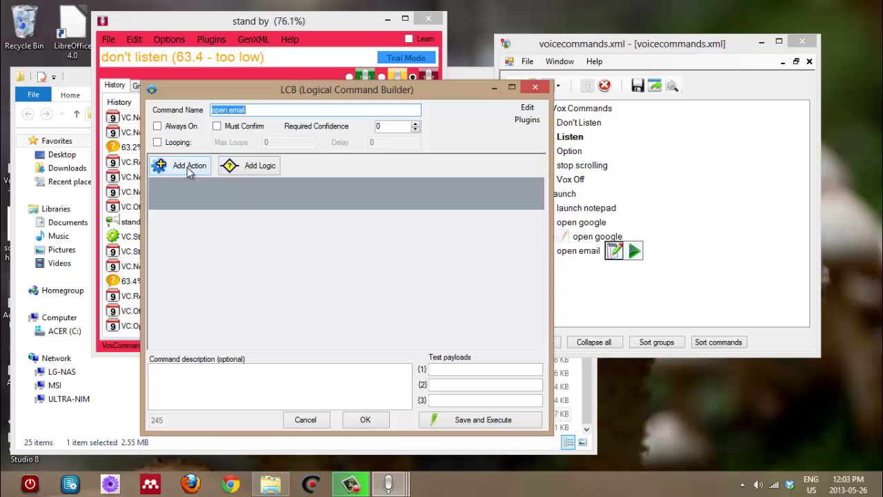
{"action": "left_click", "coordinate": [187, 167]}
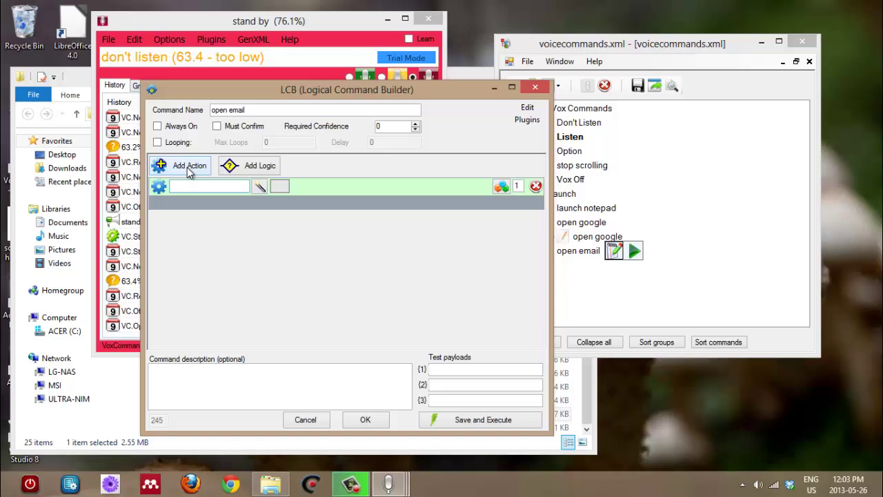
{"action": "left_click", "coordinate": [258, 188]}
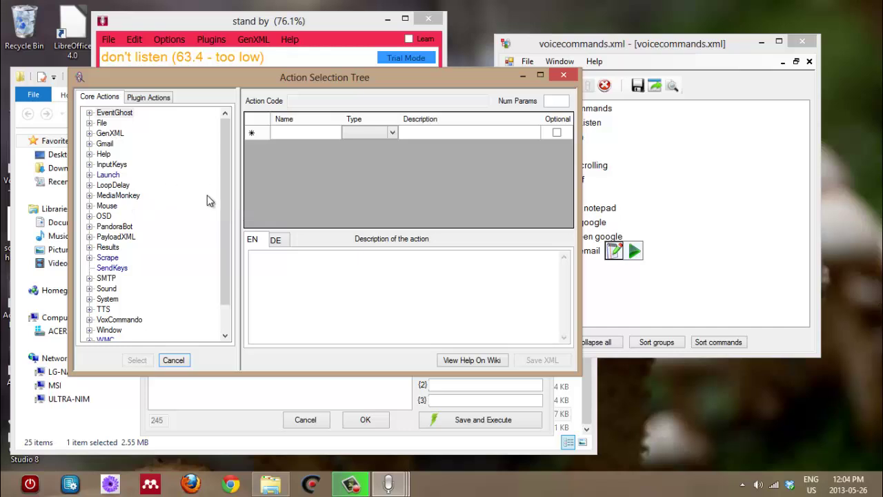
Examine the plugin actions and the descriptions of the core Gmail and Launch actions, including Hidden and OpenURL
{"action": "left_click", "coordinate": [163, 100]}
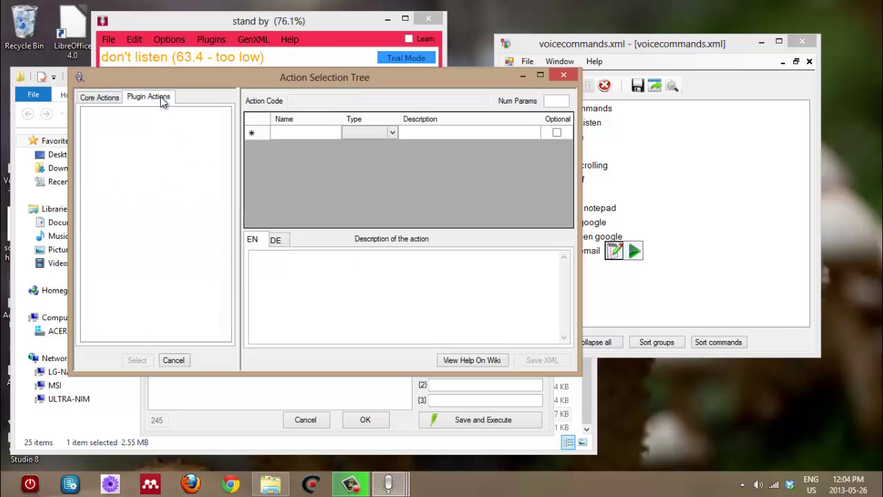
{"action": "left_click", "coordinate": [109, 101]}
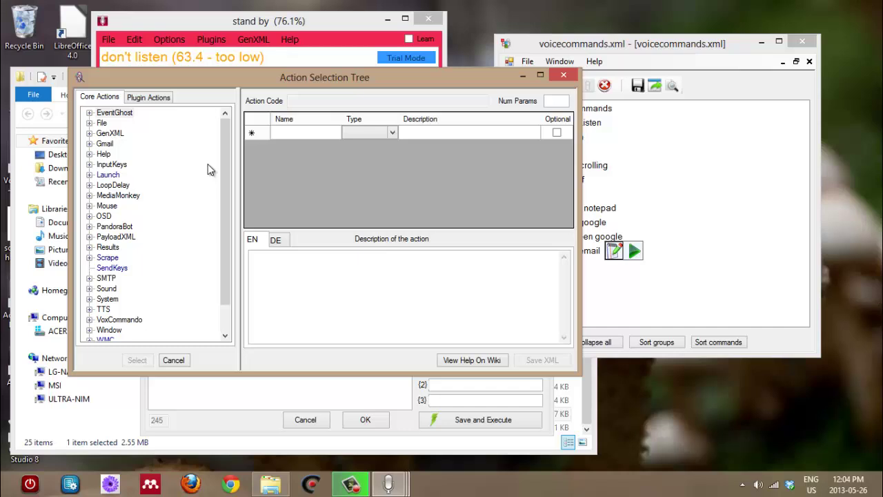
{"action": "left_click", "coordinate": [105, 145]}
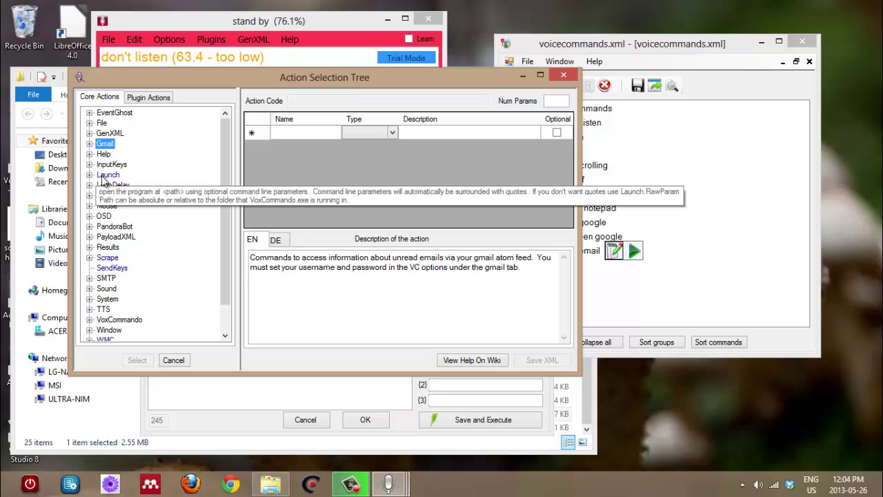
{"action": "left_click", "coordinate": [103, 177]}
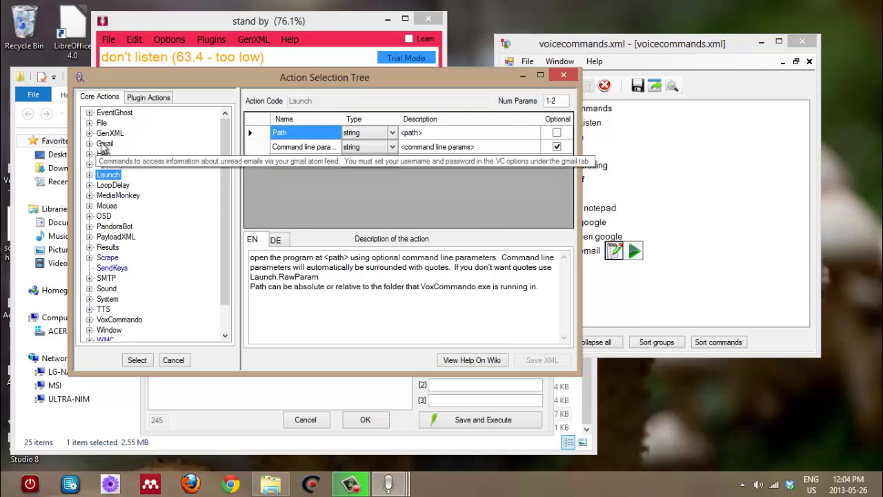
{"action": "double_click", "coordinate": [104, 145]}
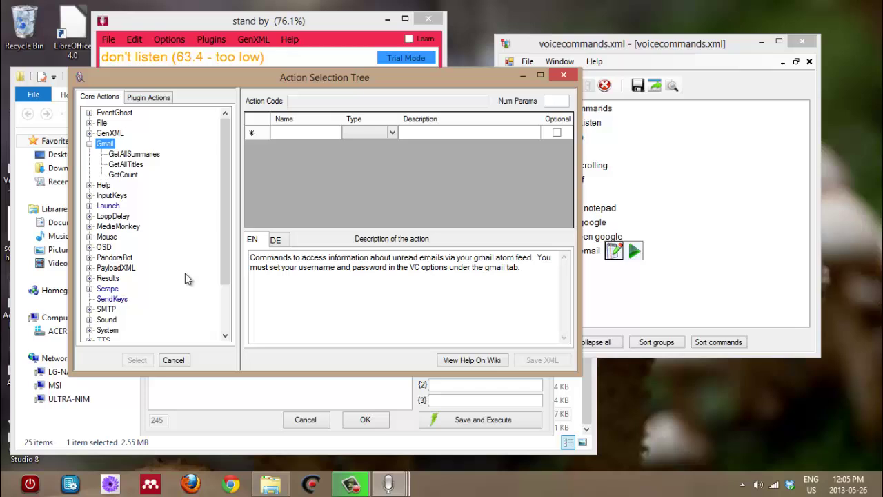
{"action": "left_click", "coordinate": [89, 205]}
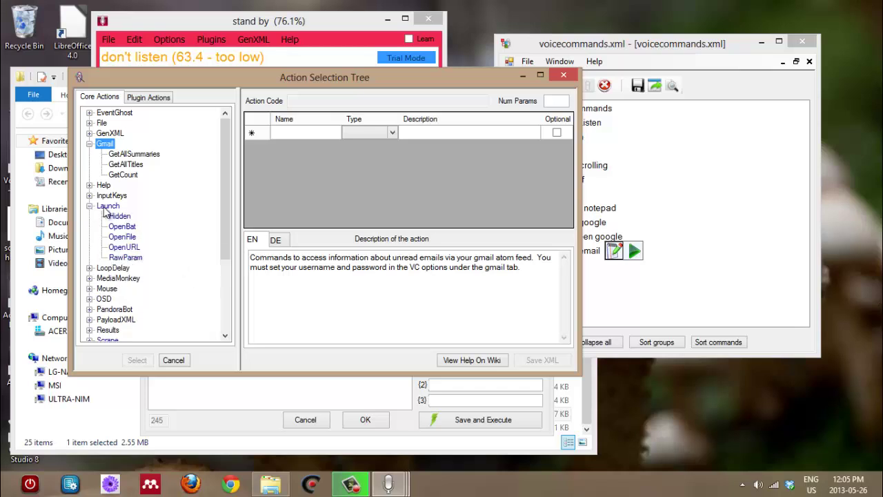
{"action": "left_click", "coordinate": [107, 205]}
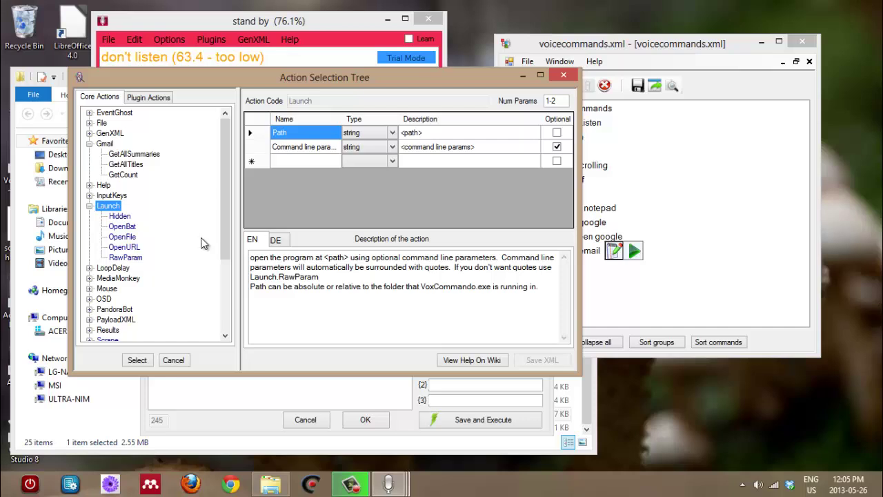
{"action": "mouse_move", "coordinate": [127, 221]}
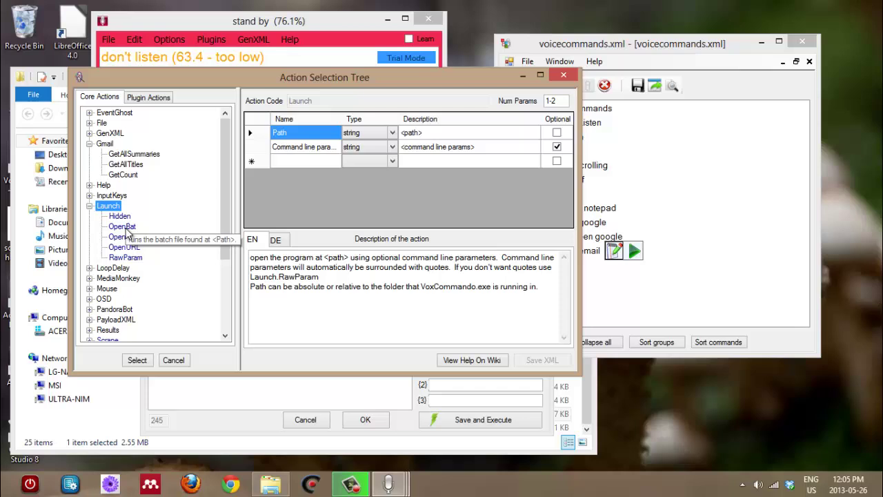
{"action": "mouse_move", "coordinate": [117, 247]}
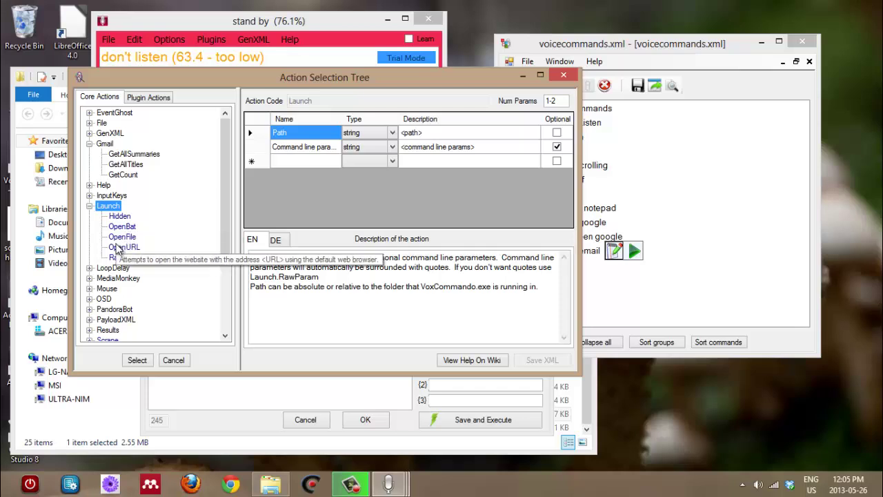
{"action": "left_click", "coordinate": [120, 218]}
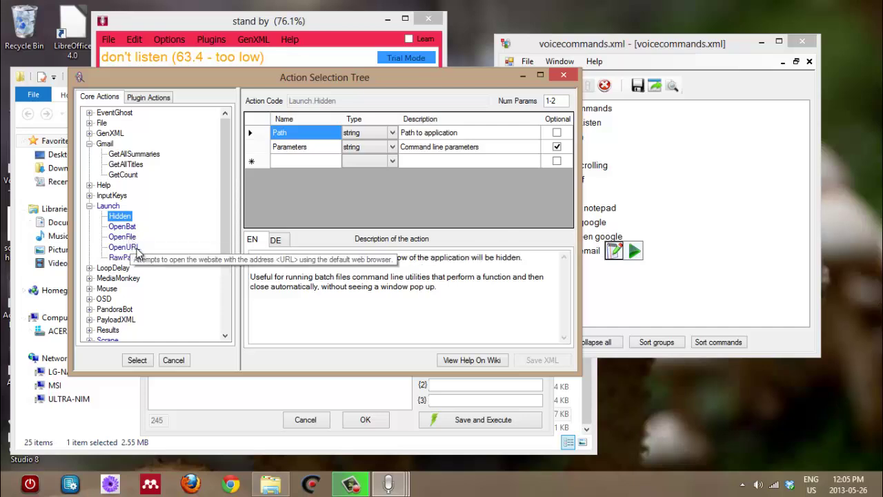
{"action": "left_click", "coordinate": [125, 247]}
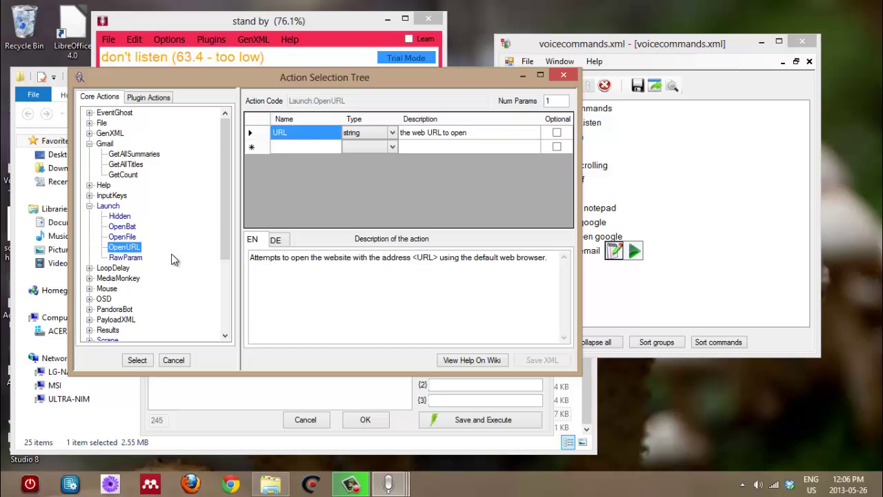
Set the open email command's action to Launch.RawParam
{"action": "mouse_move", "coordinate": [135, 264]}
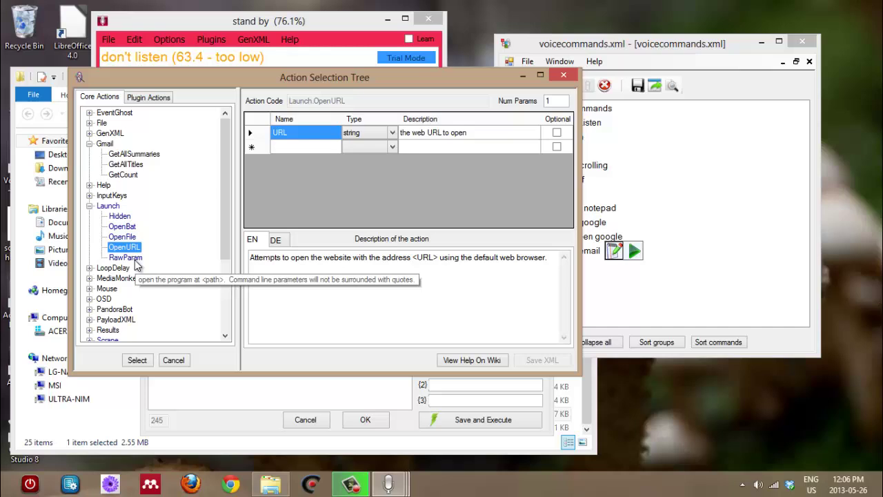
{"action": "left_click", "coordinate": [131, 258]}
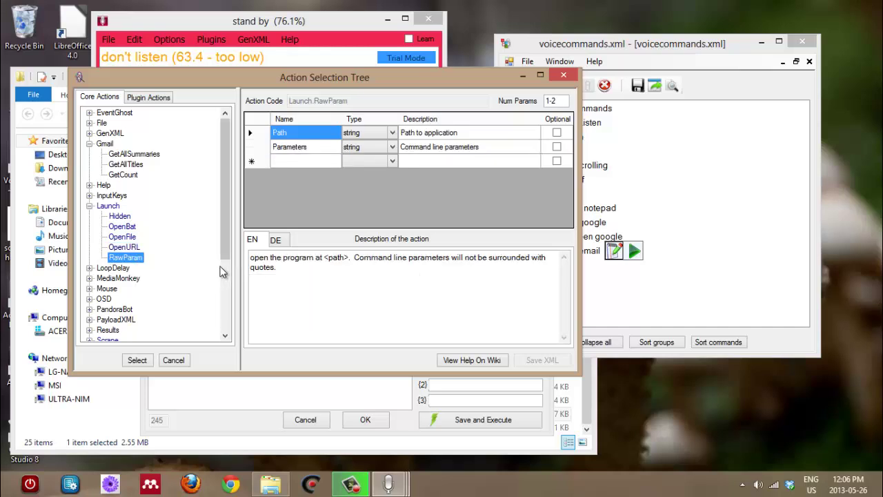
{"action": "double_click", "coordinate": [131, 261]}
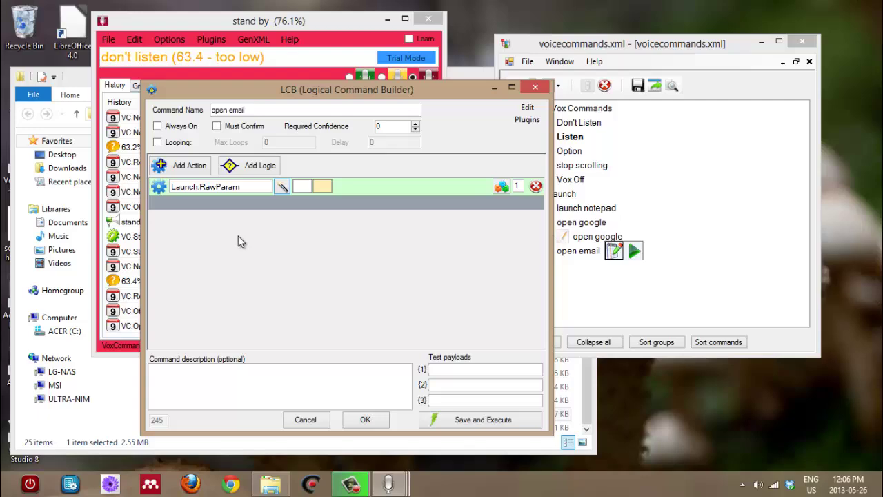
{"action": "left_click", "coordinate": [282, 187]}
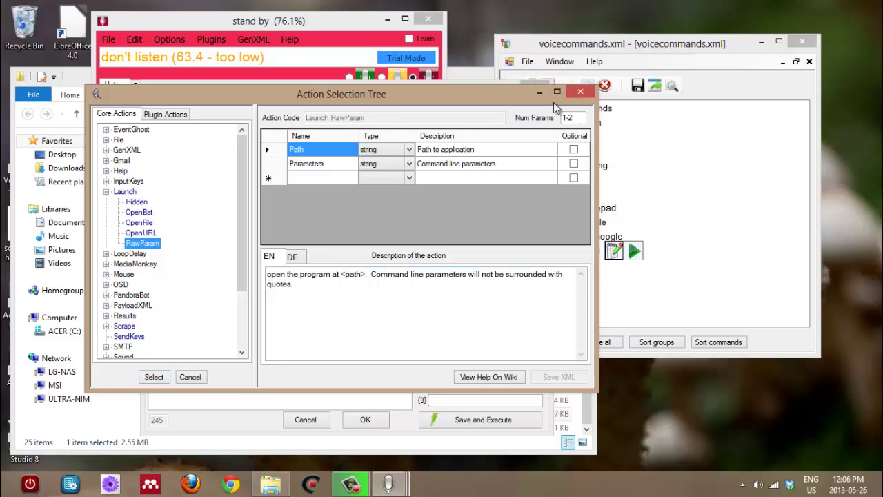
{"action": "left_click", "coordinate": [582, 92]}
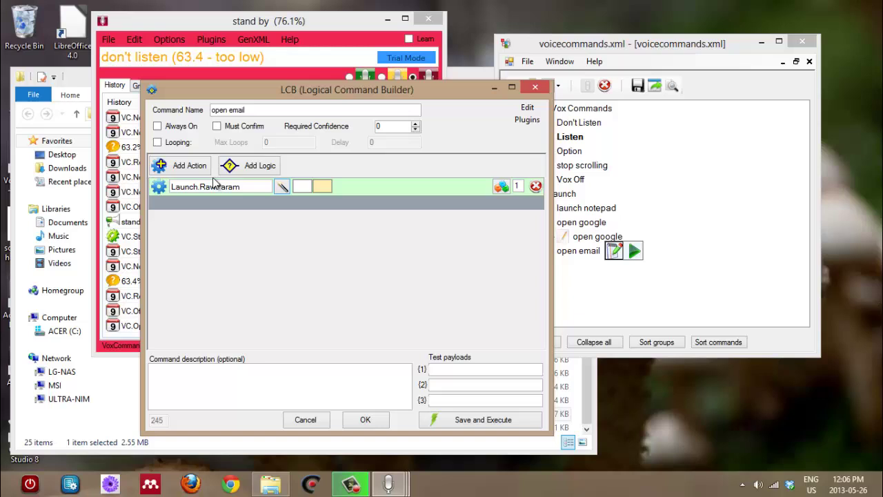
Switch to File Explorer and locate iexplore.exe in the Internet Explorer folder under C:\Program Files (x86)
{"action": "left_click", "coordinate": [301, 185]}
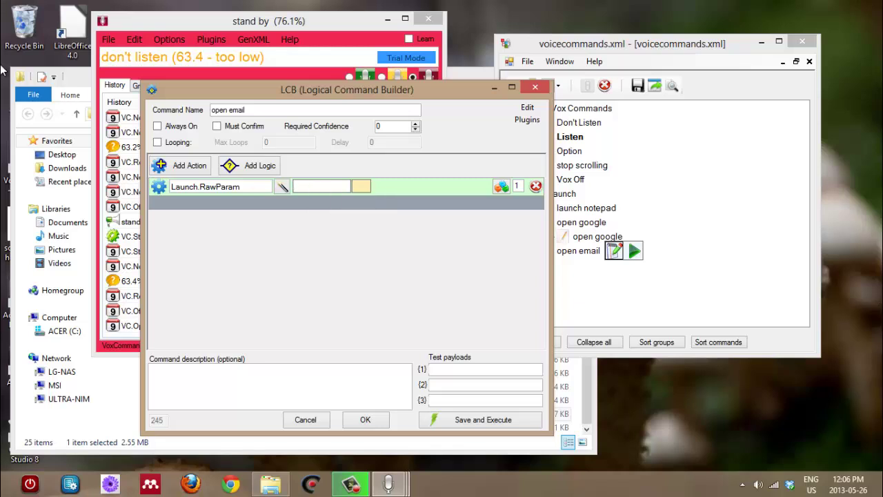
{"action": "left_click", "coordinate": [84, 83]}
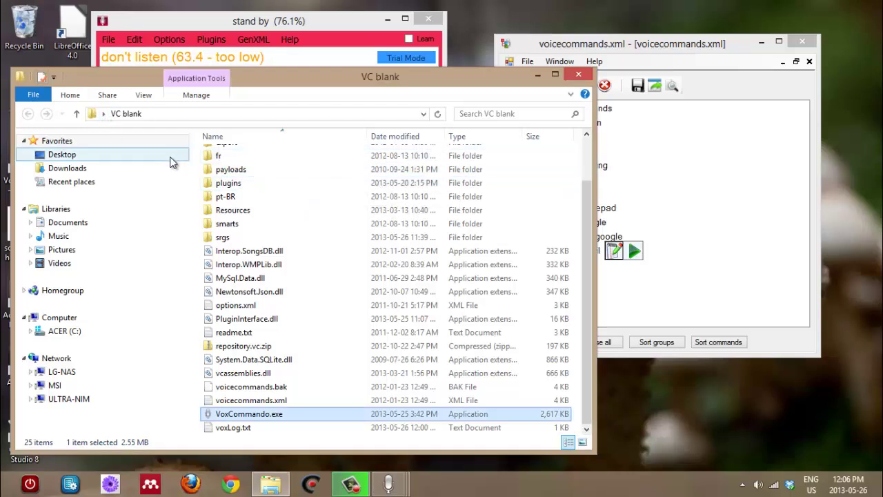
{"action": "scroll", "coordinate": [172, 162], "scroll_direction": "up", "scroll_amount": 2}
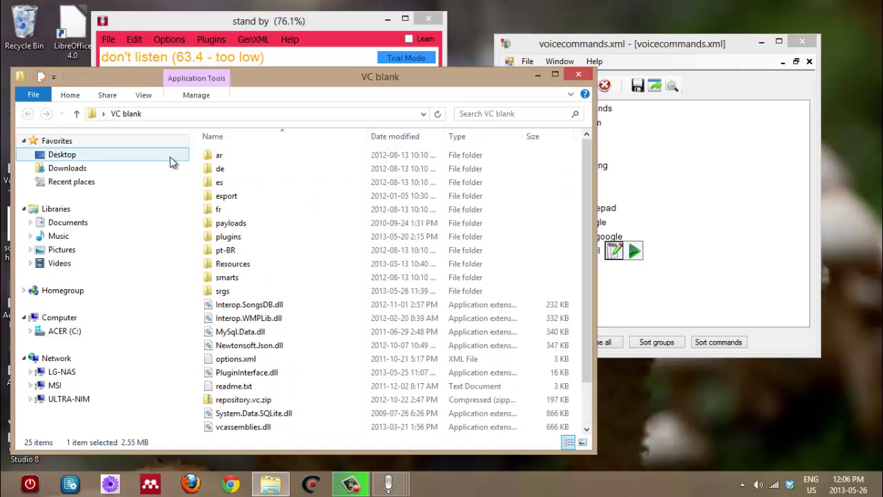
{"action": "left_click", "coordinate": [69, 156]}
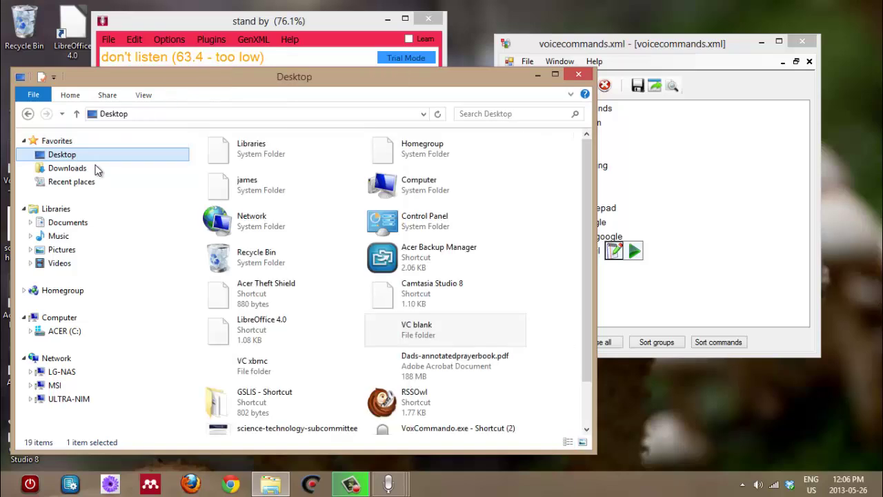
{"action": "left_click", "coordinate": [62, 333]}
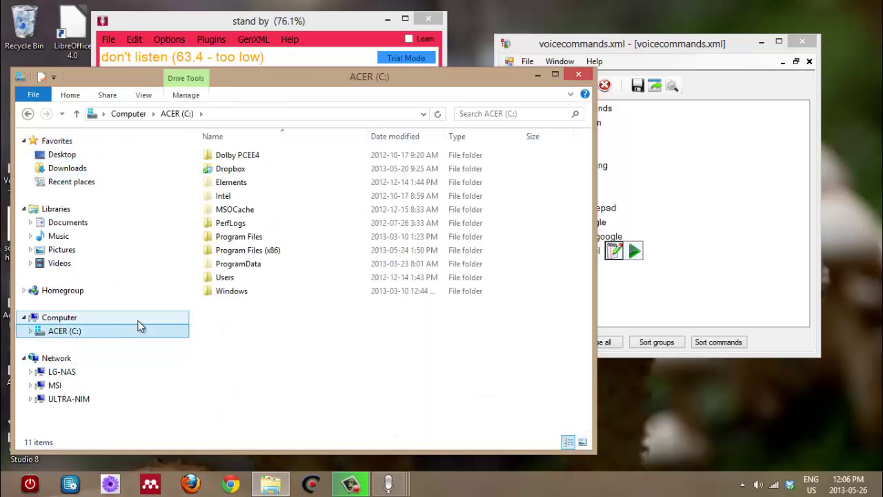
{"action": "left_click", "coordinate": [260, 252]}
{"action": "double_click", "coordinate": [261, 252]}
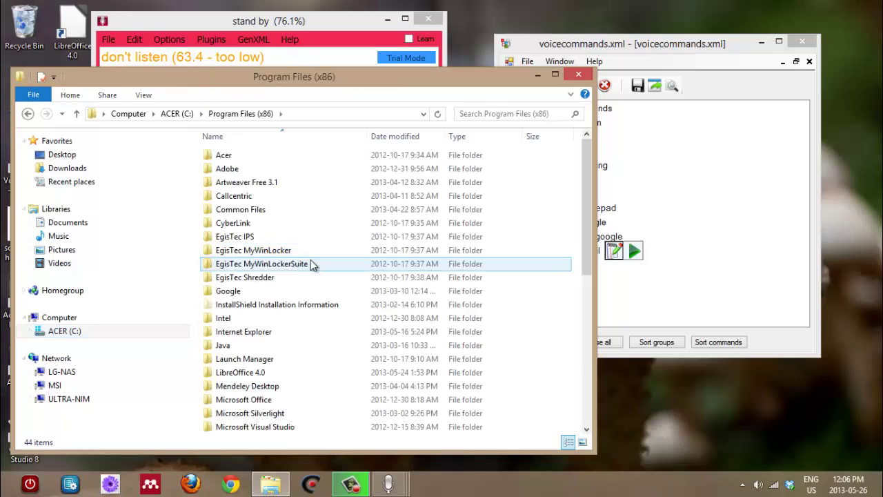
{"action": "left_click", "coordinate": [246, 336]}
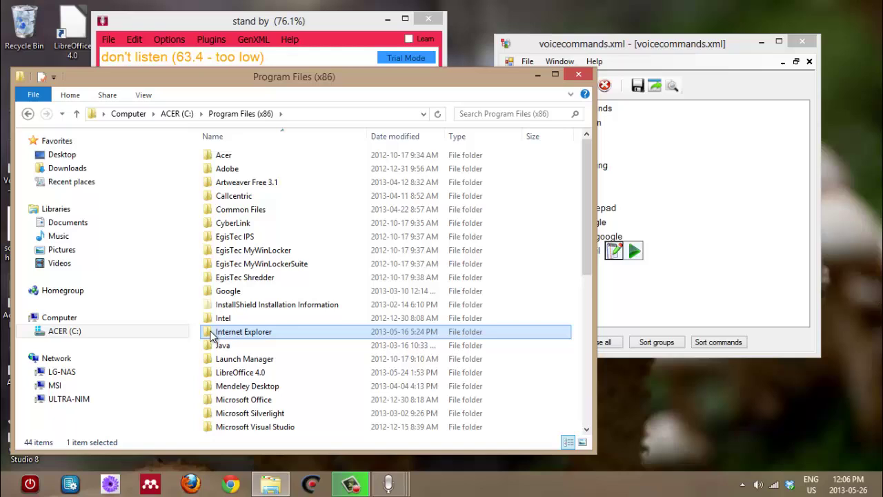
{"action": "double_click", "coordinate": [212, 336]}
{"action": "scroll", "coordinate": [331, 320], "scroll_direction": "down", "scroll_amount": 1}
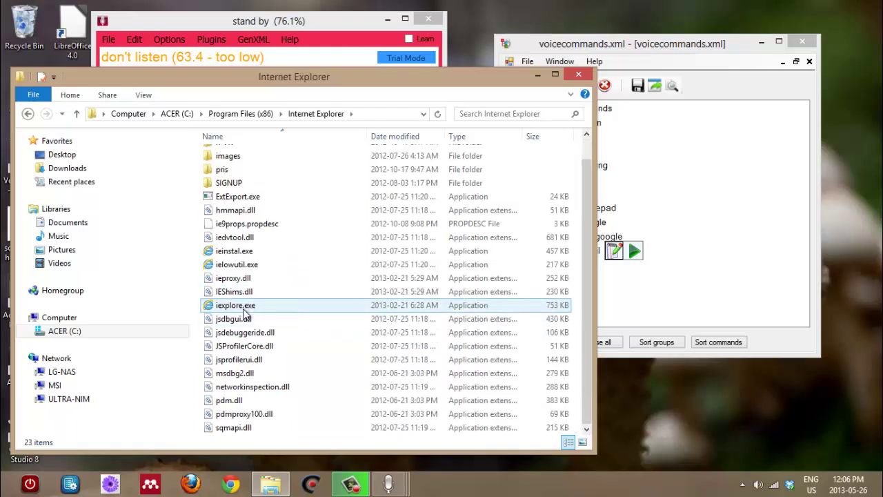
{"action": "left_click", "coordinate": [245, 312]}
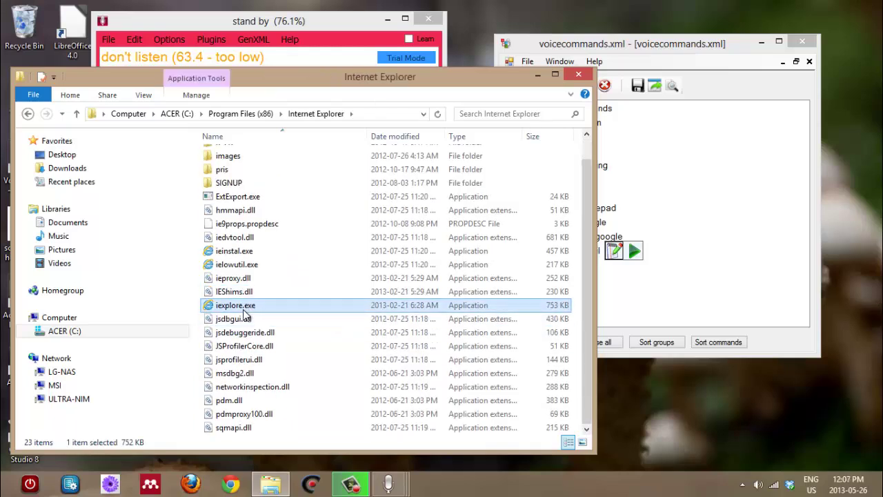
Extend the folder address to C:\Program Files (x86)\Internet Explorer\iexplore.exe and close the browser window that it launches
{"action": "left_click", "coordinate": [93, 114]}
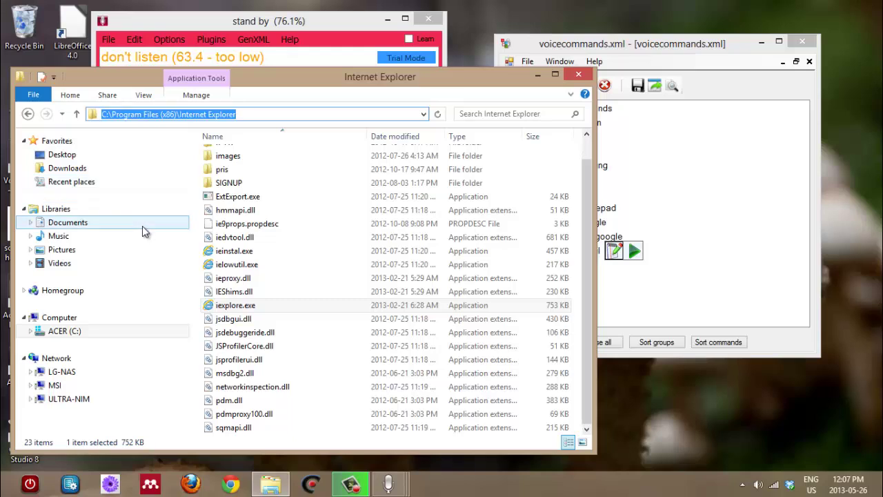
{"action": "left_click", "coordinate": [255, 114]}
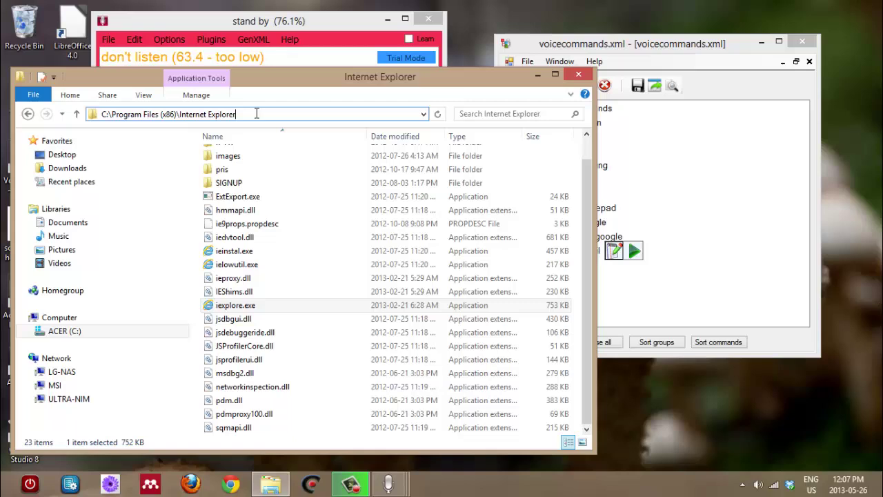
{"action": "type", "text": "\\"}
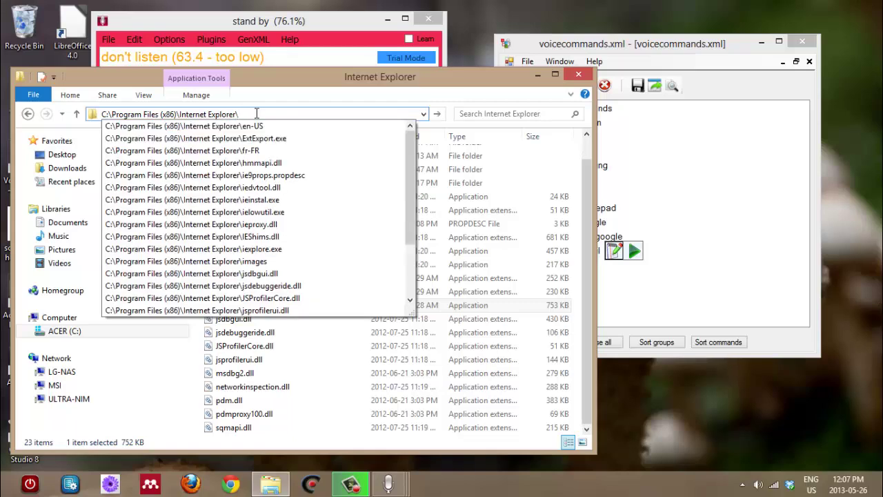
{"action": "type", "text": "i"}
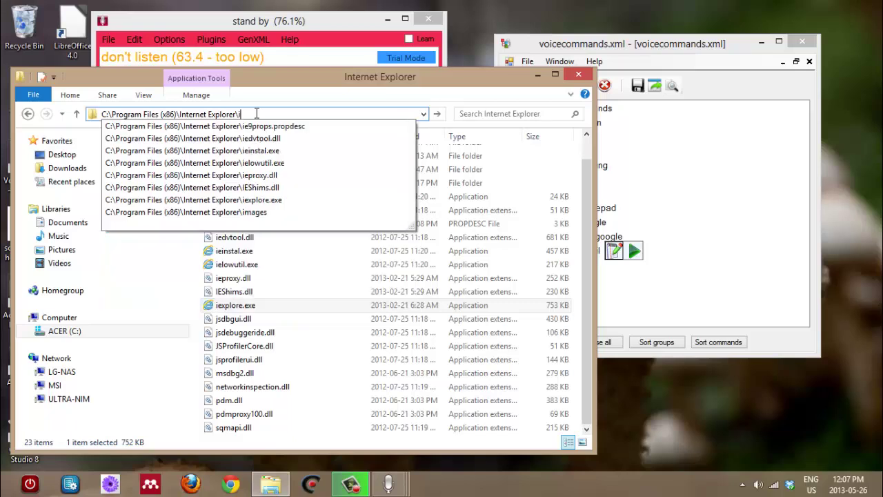
{"action": "left_click", "coordinate": [265, 200]}
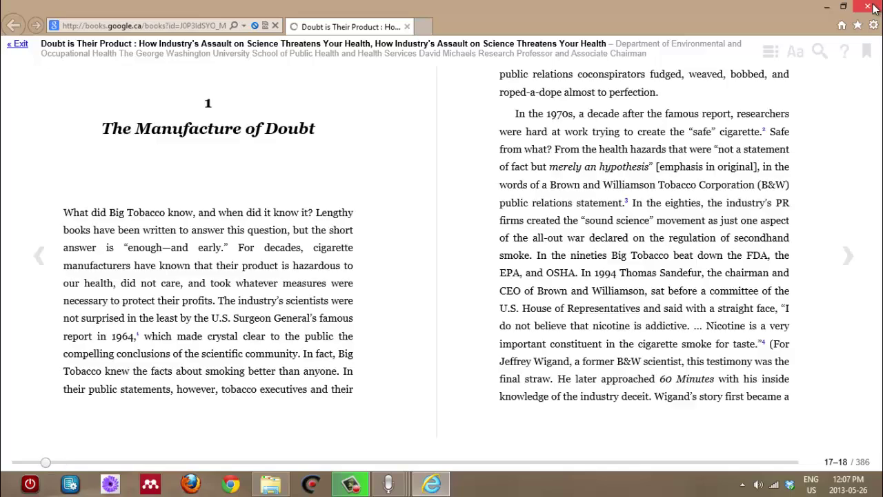
{"action": "left_click", "coordinate": [872, 8]}
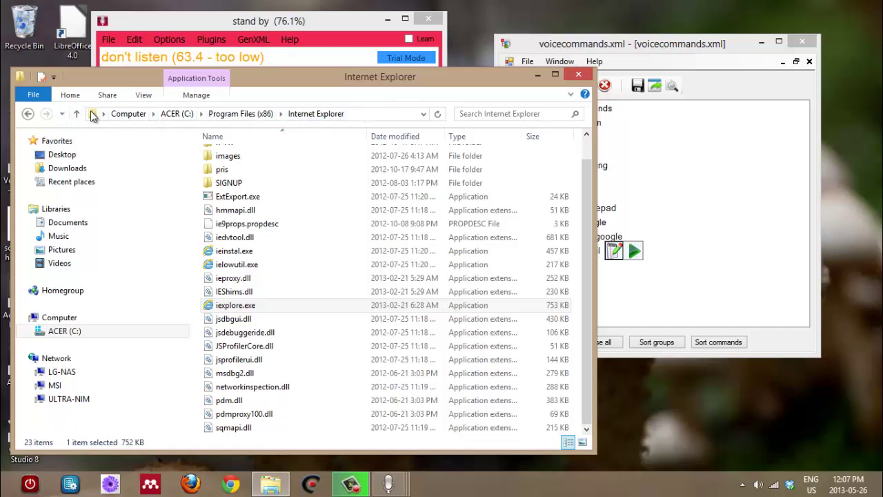
Copy the full iexplore.exe path from File Explorer, close that window and paste the path as the Launch.RawParam action's program
{"action": "left_click", "coordinate": [246, 112]}
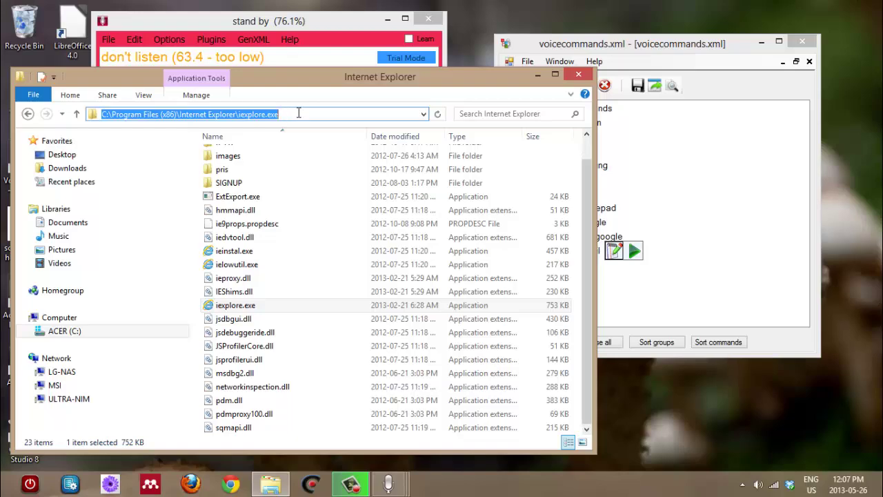
{"action": "left_click", "coordinate": [580, 74]}
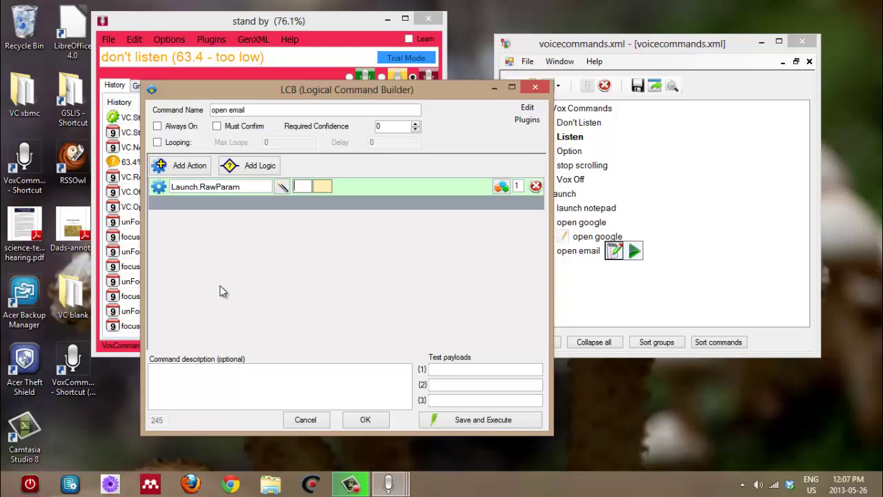
{"action": "key", "text": "ctrl+v"}
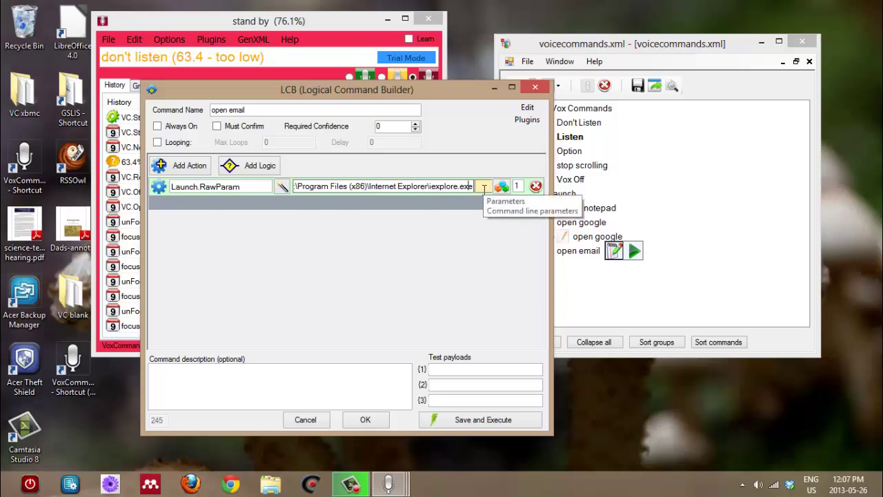
{"action": "left_click", "coordinate": [483, 187]}
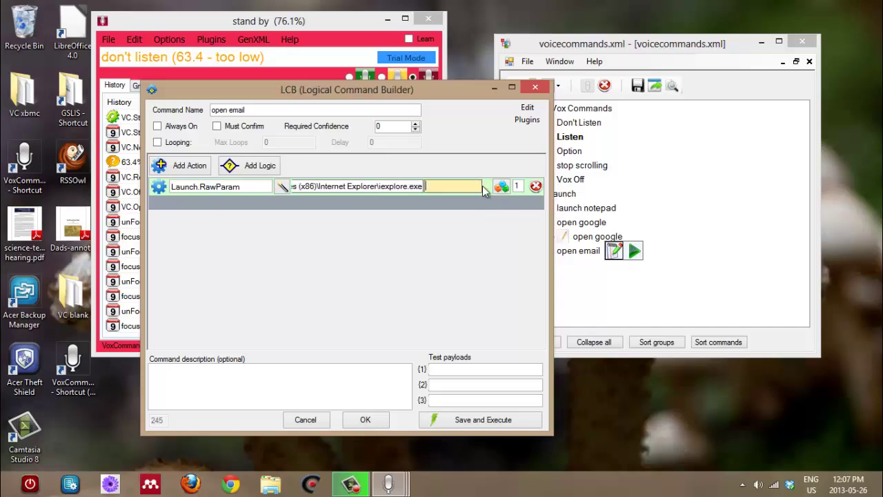
{"action": "type", "text": "http:\\www.gmail.co"}
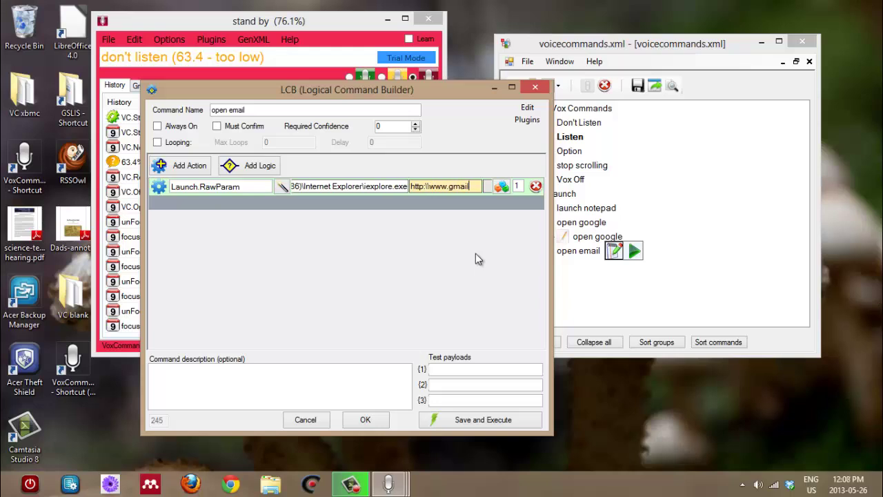
{"action": "type", "text": "m"}
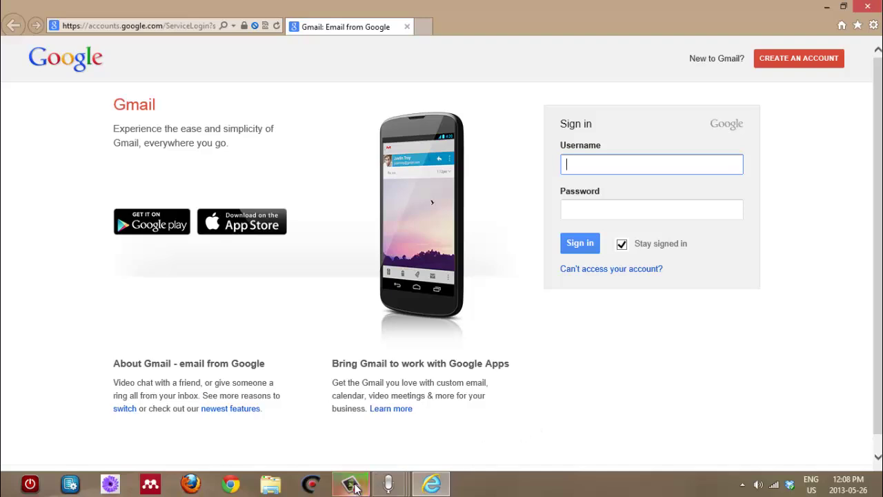
{"action": "left_click", "coordinate": [867, 8]}
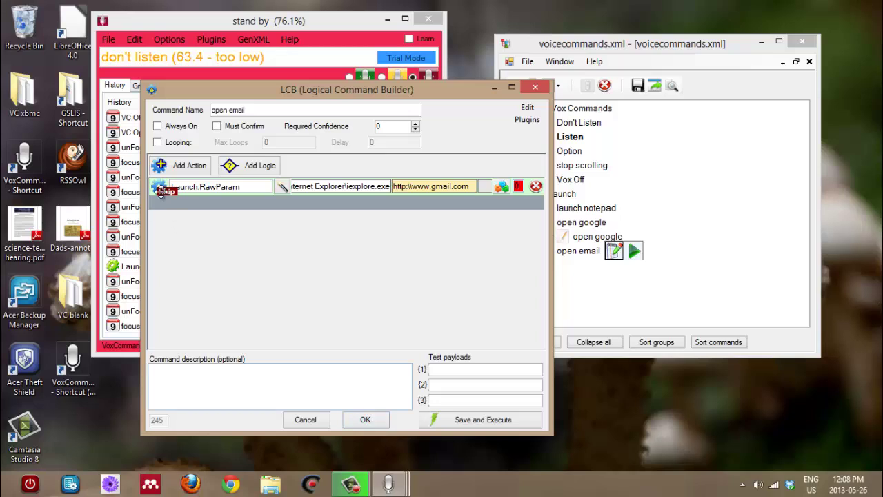
Add a second action to the open email command and set it to Launch.OpenURL
{"action": "left_click", "coordinate": [165, 166]}
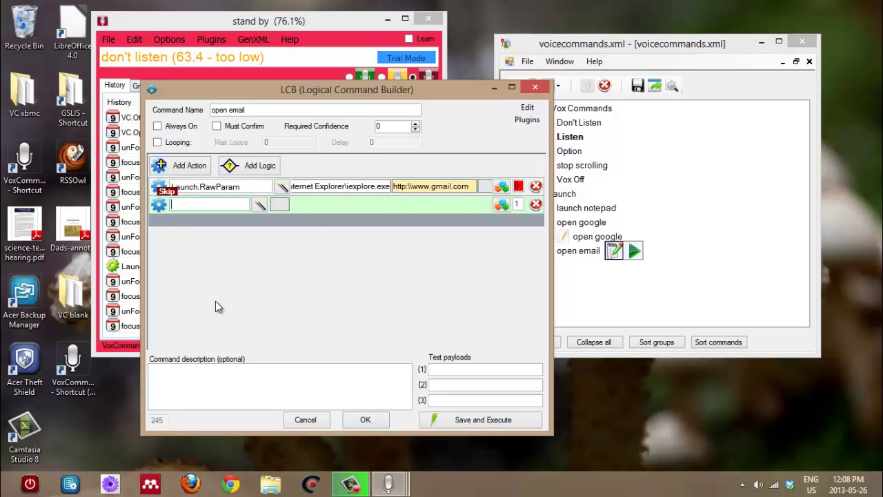
{"action": "left_click", "coordinate": [260, 204]}
{"action": "type", "text": "La"}
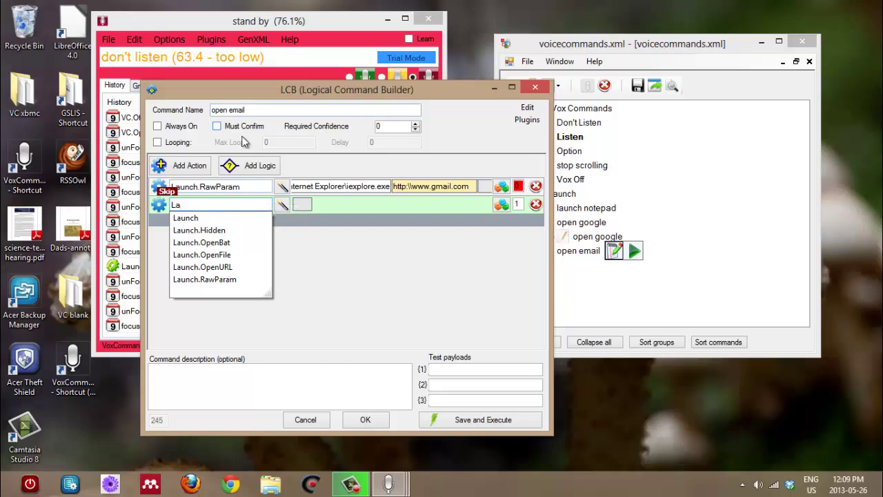
{"action": "left_click", "coordinate": [206, 268]}
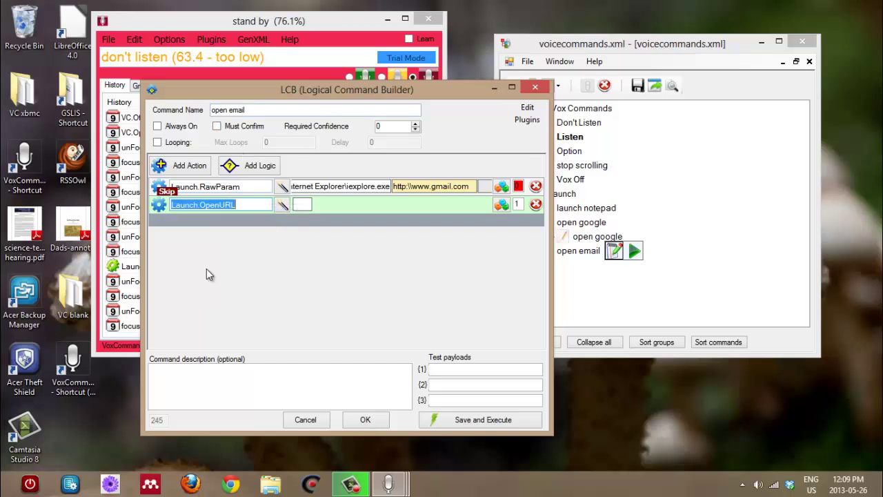
{"action": "left_click", "coordinate": [298, 205]}
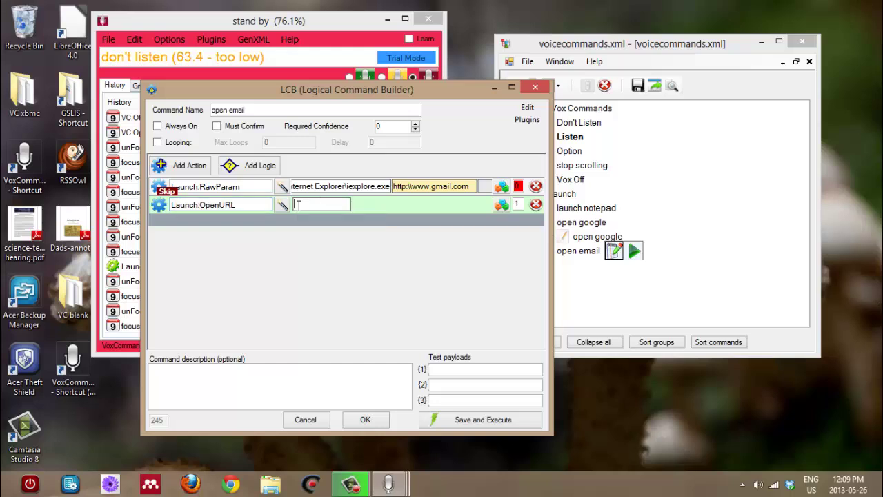
{"action": "type", "text": "http:"}
{"action": "left_click_drag", "start_coordinate": [464, 186], "coordinate": [368, 186]}
{"action": "key", "text": "ctrl+c"}
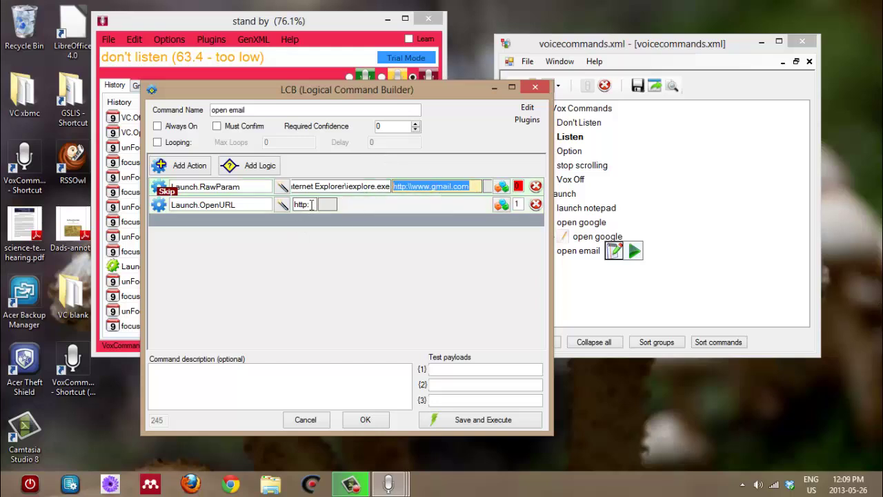
{"action": "left_click", "coordinate": [303, 205]}
{"action": "key", "text": "ctrl+v"}
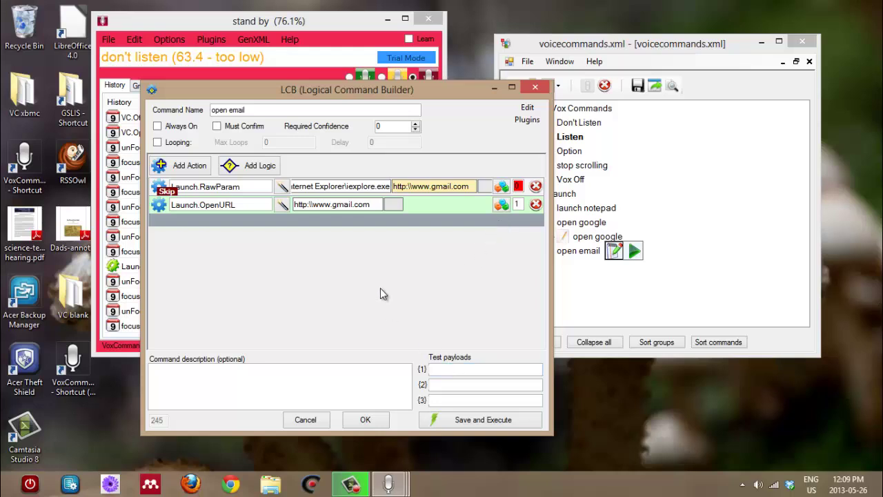
{"action": "left_click", "coordinate": [476, 420]}
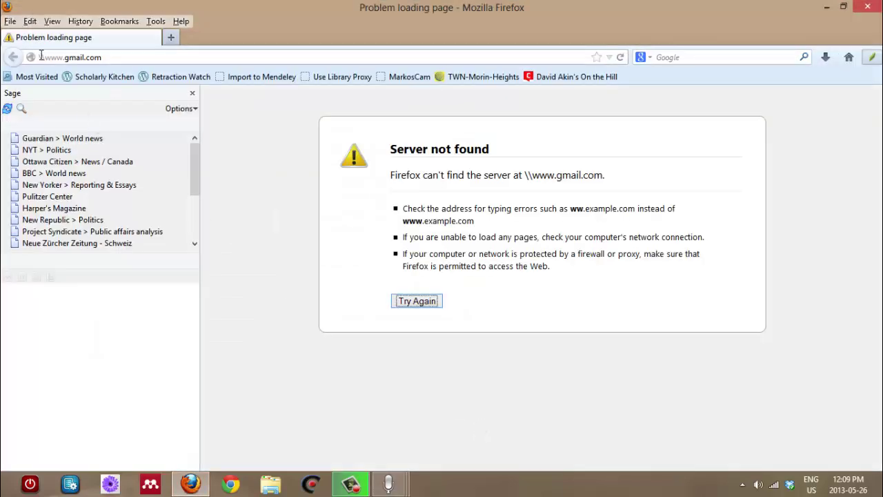
{"action": "left_click", "coordinate": [867, 7]}
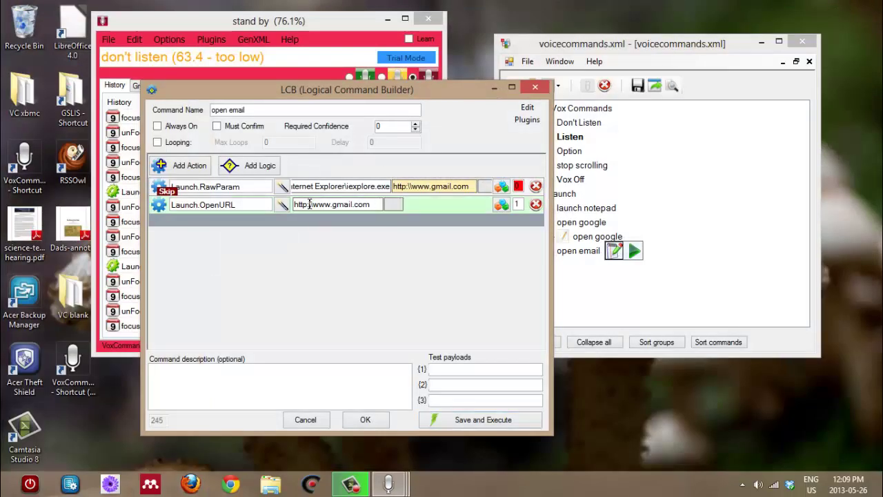
{"action": "left_click", "coordinate": [311, 204]}
{"action": "left_click", "coordinate": [354, 204]}
{"action": "left_click_drag", "start_coordinate": [314, 204], "coordinate": [280, 208]}
{"action": "key", "text": "Delete"}
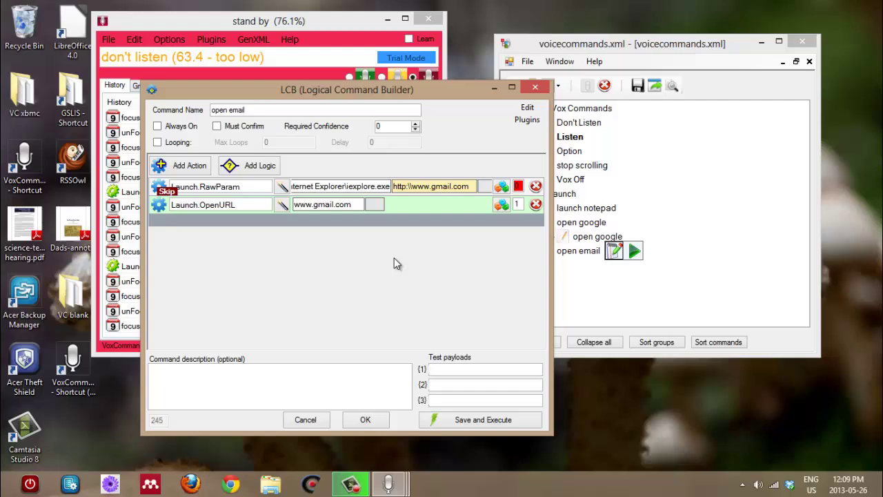
{"action": "left_click", "coordinate": [494, 419]}
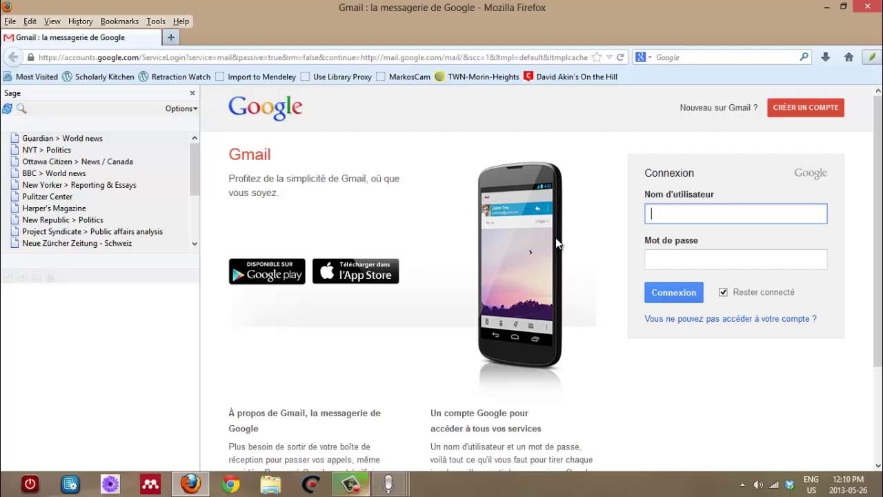
{"action": "left_click", "coordinate": [874, 9]}
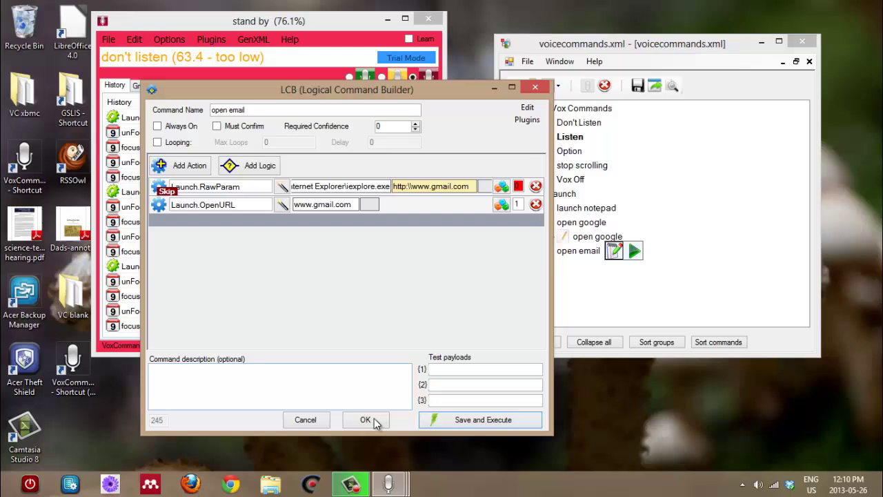
{"action": "left_click", "coordinate": [306, 204]}
{"action": "left_click_drag", "start_coordinate": [356, 204], "coordinate": [292, 204]}
{"action": "type", "text": "w"}
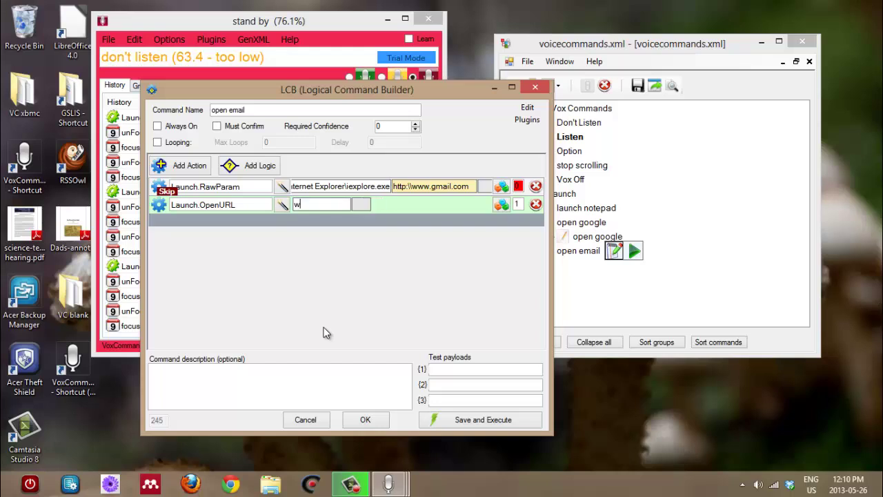
{"action": "type", "text": "ww.voxcommando.com/forum"}
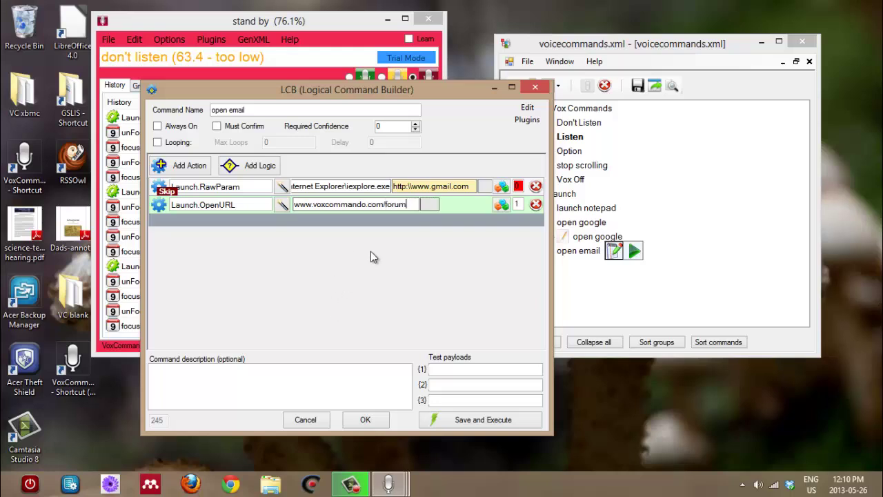
Delete the Launch.RawParam action from the open email command, accept the change, and rename the command to open forum
{"action": "left_click", "coordinate": [535, 186]}
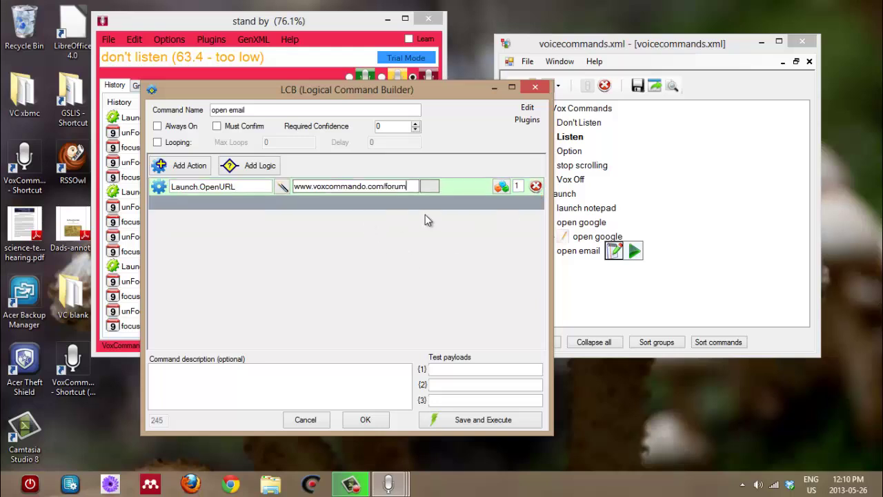
{"action": "left_click", "coordinate": [365, 421]}
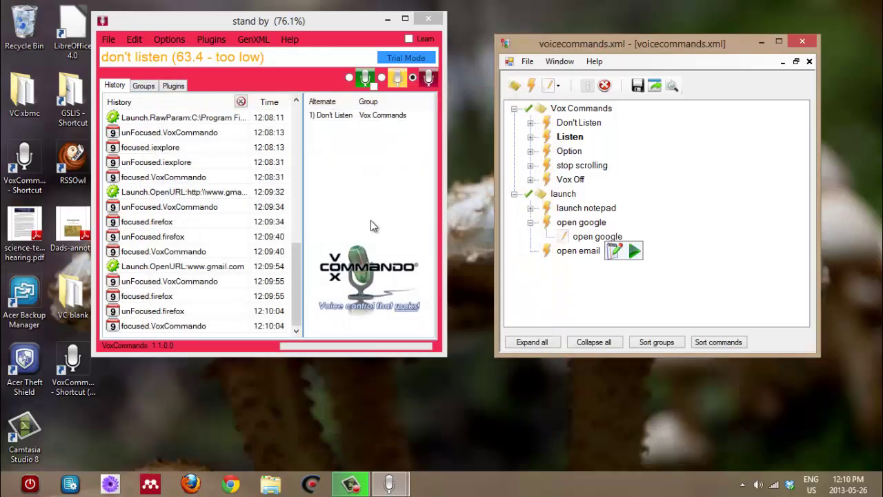
{"action": "mouse_move", "coordinate": [587, 256]}
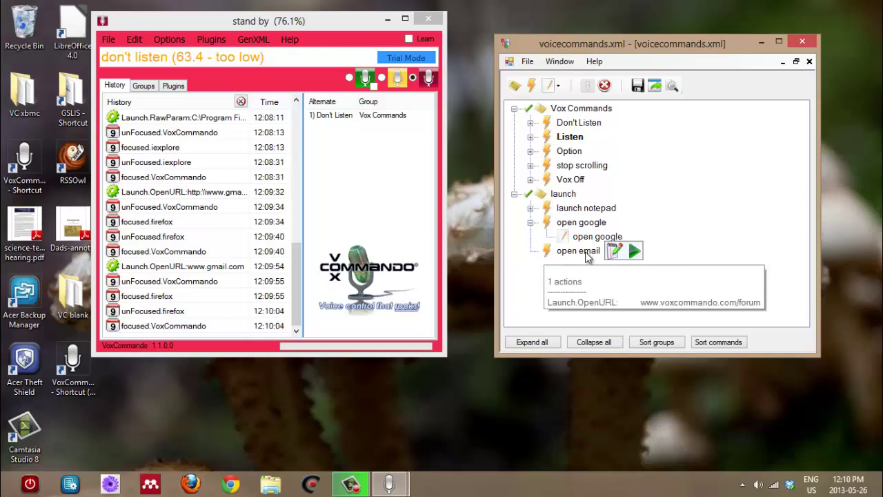
{"action": "left_click", "coordinate": [586, 255]}
{"action": "left_click", "coordinate": [583, 252]}
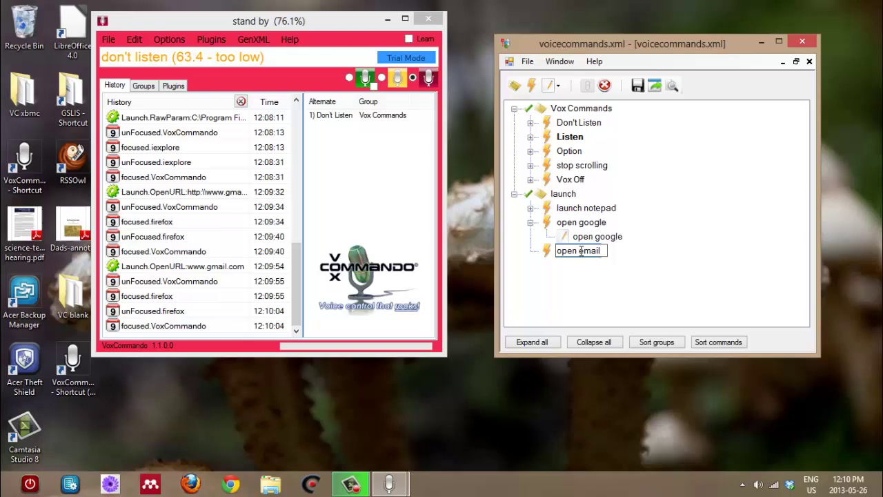
{"action": "double_click", "coordinate": [582, 250]}
{"action": "type", "text": "forum"}
{"action": "key", "text": "Return"}
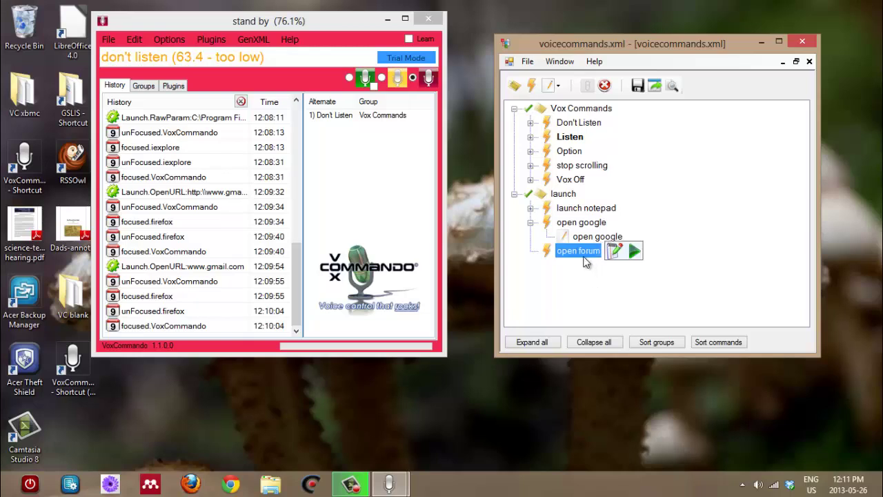
Add the phrase "open forum, show me the forum" to the open forum command, then save the commands and close the editor
{"action": "mouse_move", "coordinate": [585, 261]}
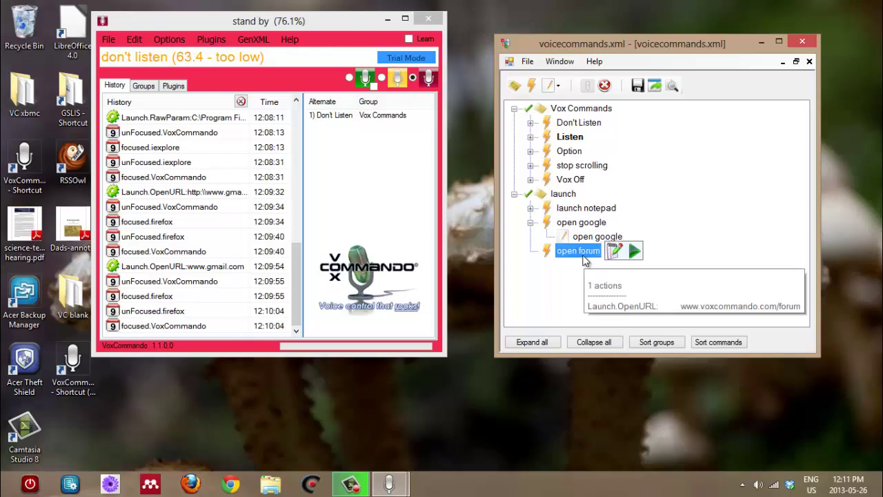
{"action": "left_click", "coordinate": [558, 87]}
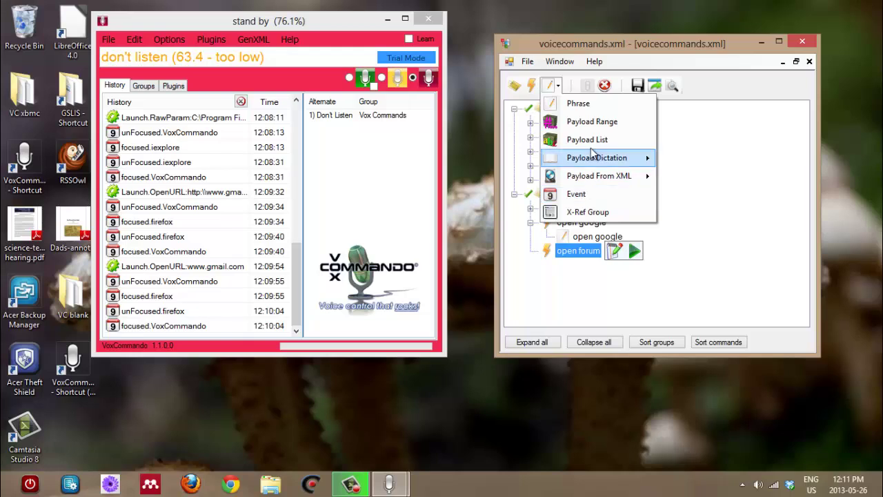
{"action": "left_click", "coordinate": [583, 112]}
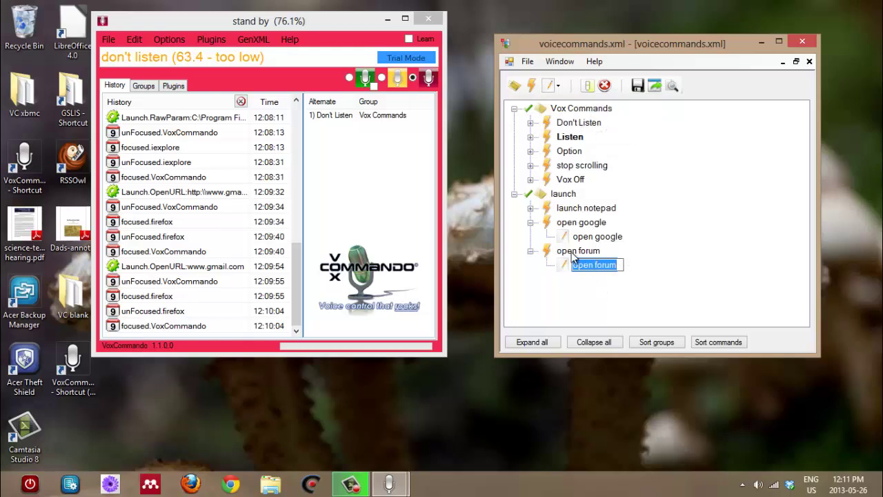
{"action": "left_click", "coordinate": [619, 265]}
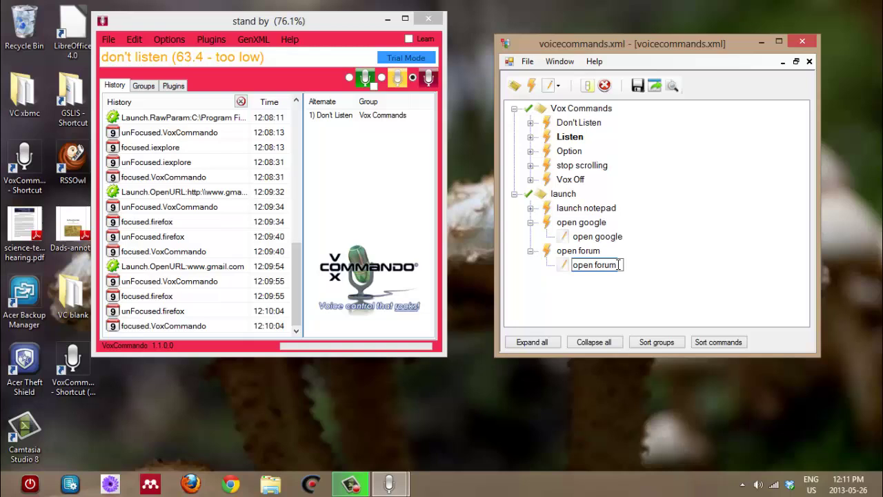
{"action": "type", "text": ", show me the foru"}
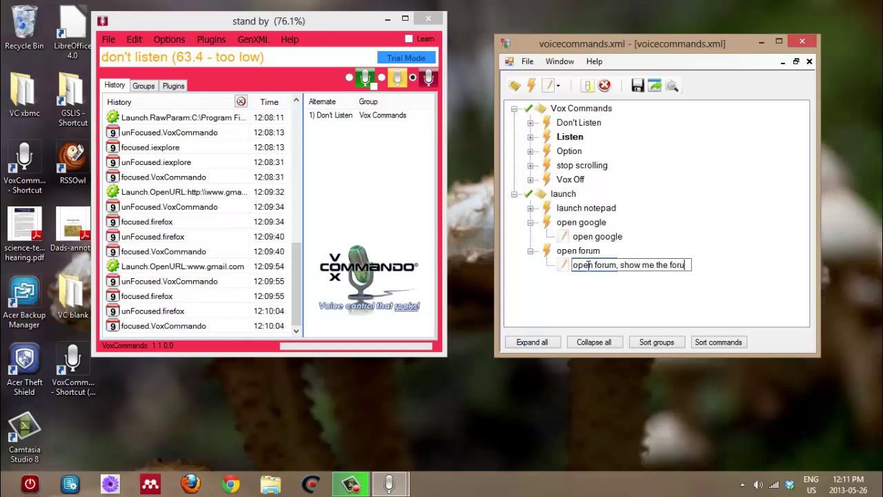
{"action": "type", "text": "m"}
{"action": "key", "text": "Return"}
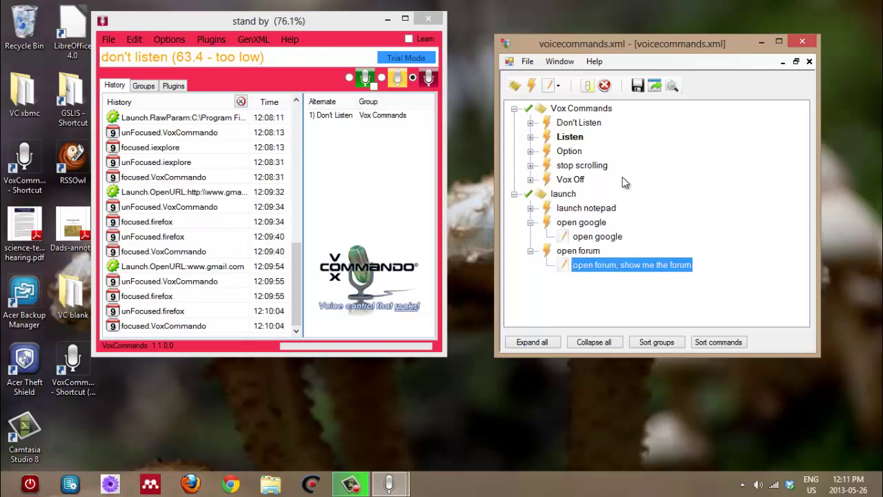
{"action": "left_click", "coordinate": [637, 88]}
{"action": "left_click", "coordinate": [803, 43]}
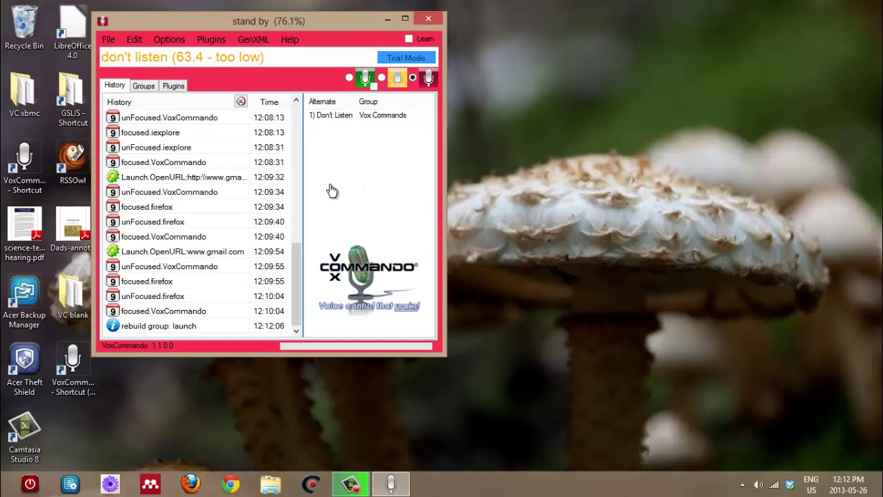
Reopen the voice command editor to check the phrases under the open forum command, then close it
{"action": "left_click", "coordinate": [137, 41]}
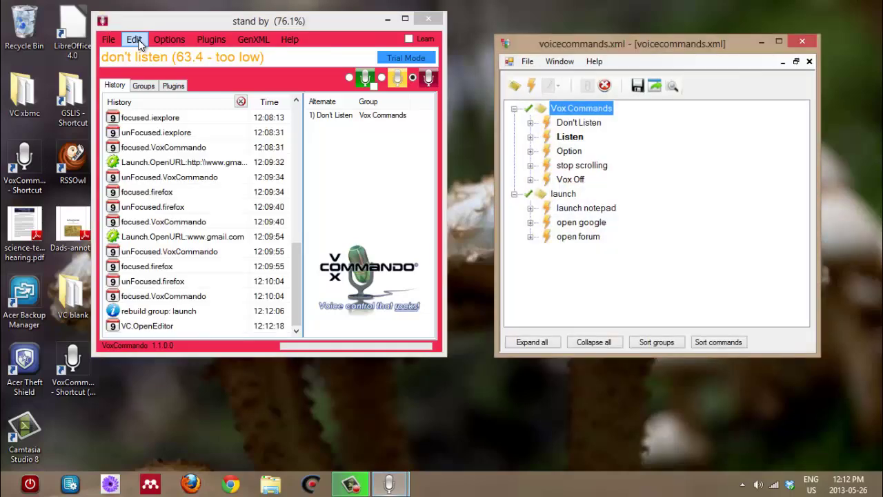
{"action": "left_click", "coordinate": [529, 237]}
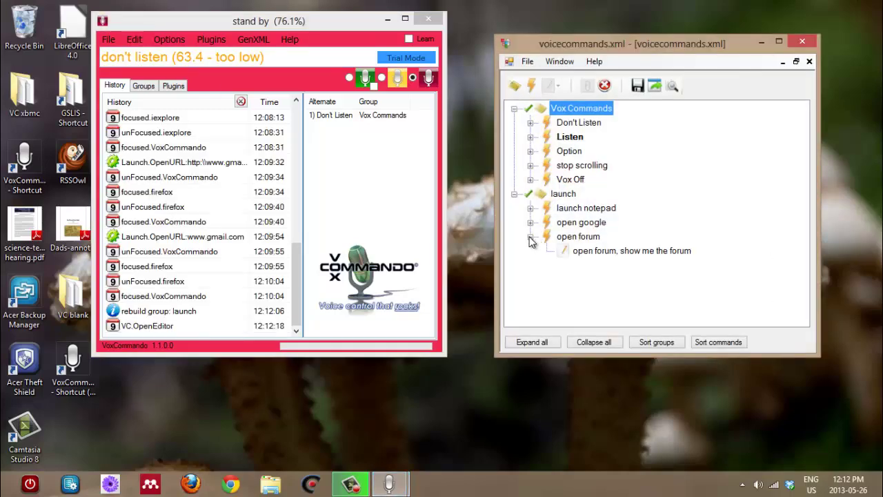
{"action": "left_click", "coordinate": [538, 239]}
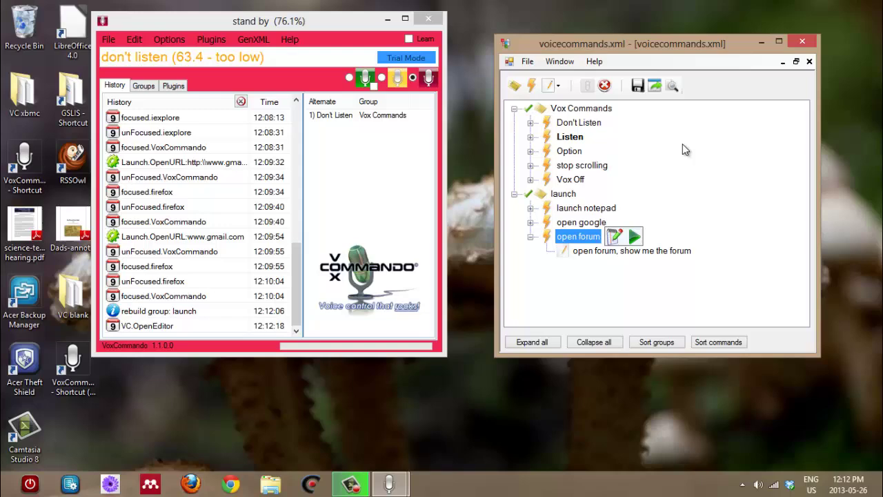
{"action": "left_click", "coordinate": [807, 41]}
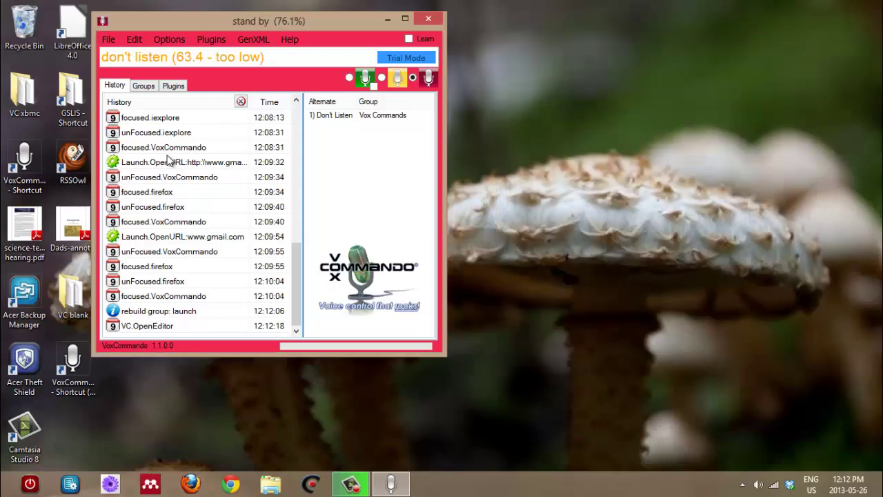
Perform a Quick Restart of VoxCommando and switch it from stand by to listening mode
{"action": "left_click", "coordinate": [108, 39]}
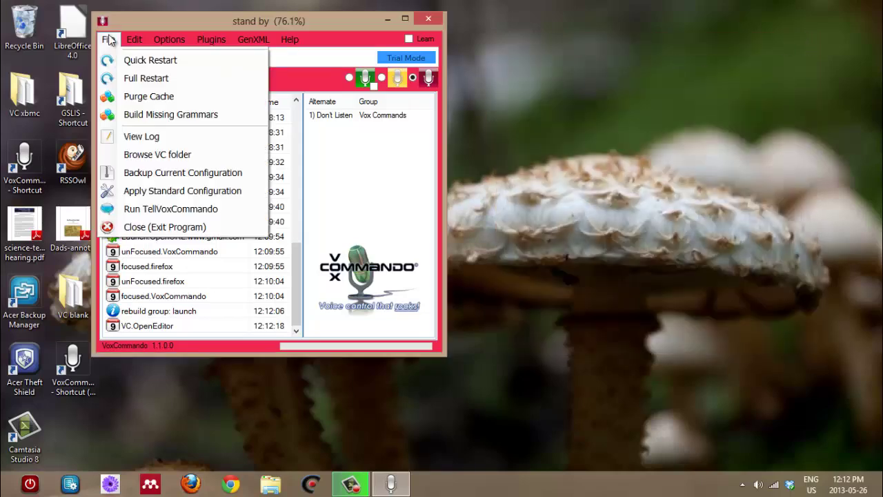
{"action": "left_click", "coordinate": [135, 60]}
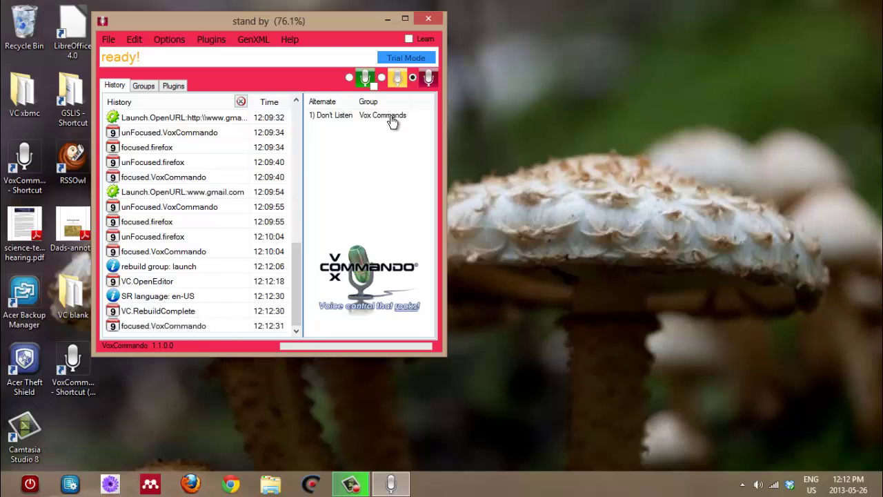
{"action": "left_click", "coordinate": [349, 77]}
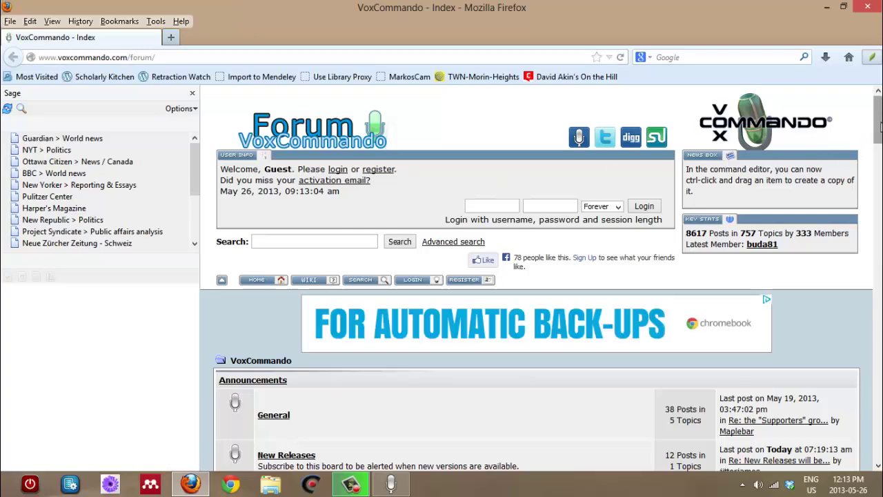
Look through the board list on the VoxCommando forum page, then close the browser
{"action": "left_click_drag", "start_coordinate": [880, 126], "coordinate": [878, 278]}
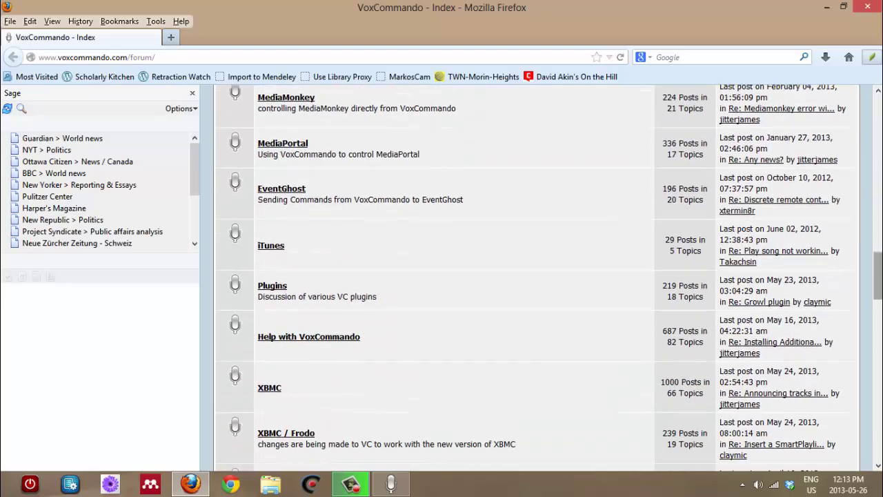
{"action": "left_click", "coordinate": [870, 12]}
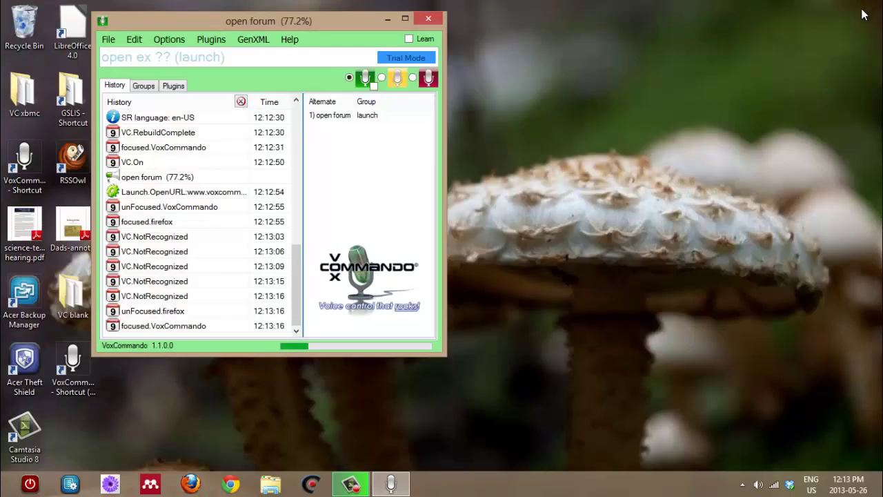